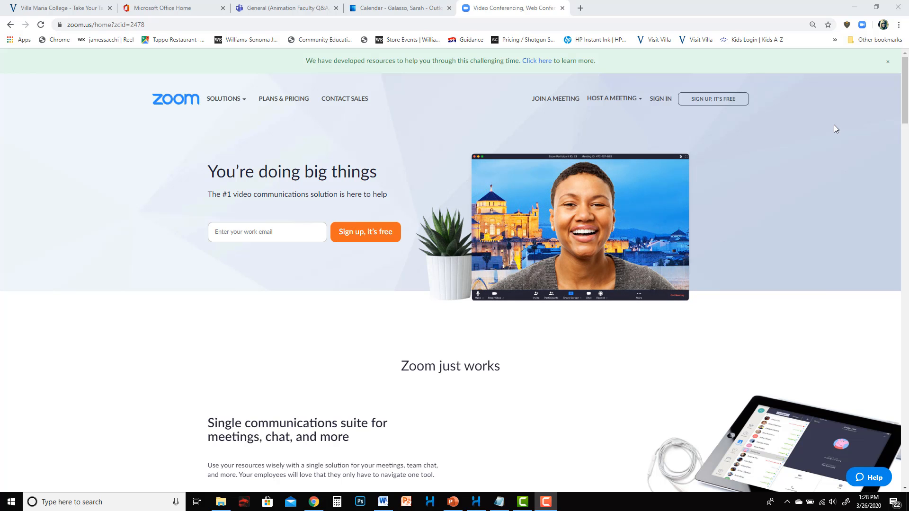
# Step: Sign in to Zoom with the first listed Google account
pyautogui.click(660, 100)
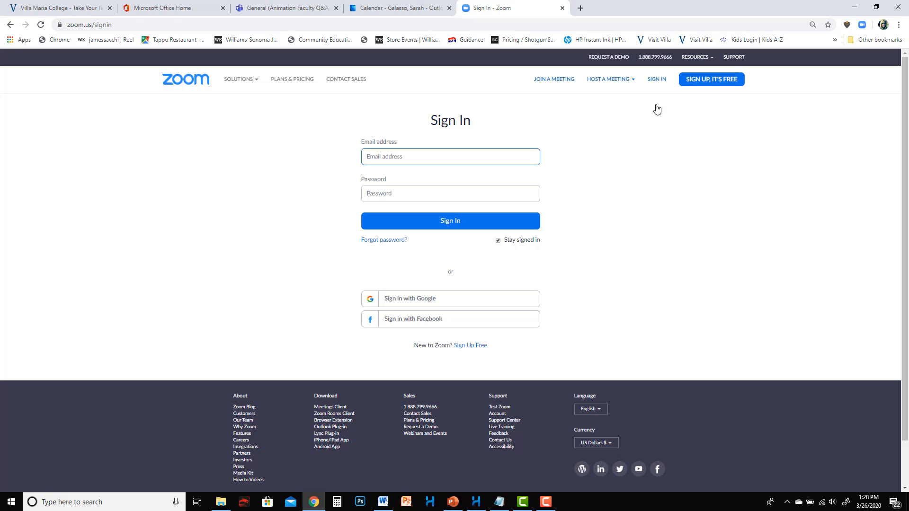
pyautogui.click(451, 304)
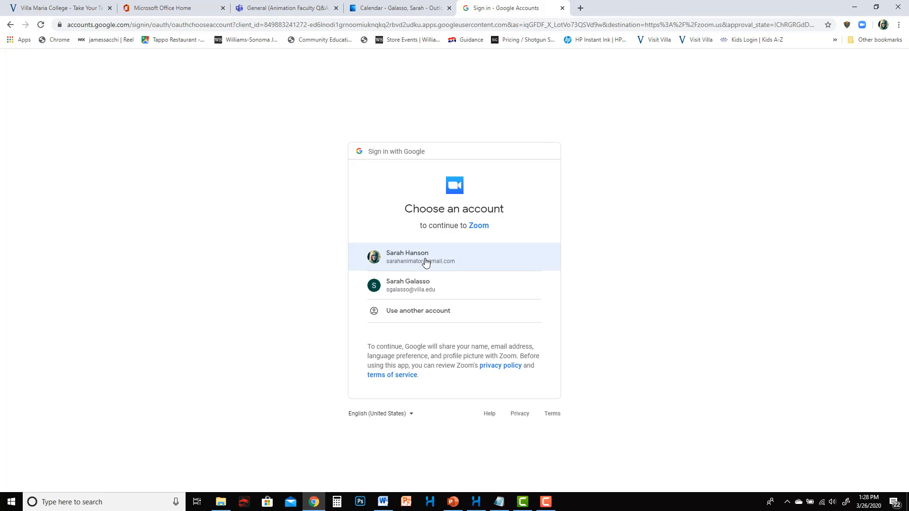
pyautogui.click(426, 262)
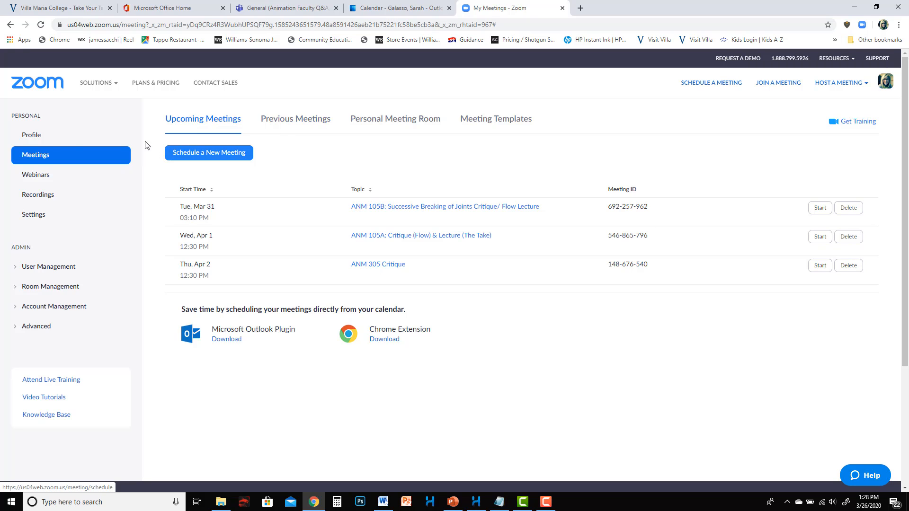
# Step: Start scheduling a new meeting with the topic "ANM 105A: Critique (Flow) & Lecture (The Take)"
pyautogui.click(232, 153)
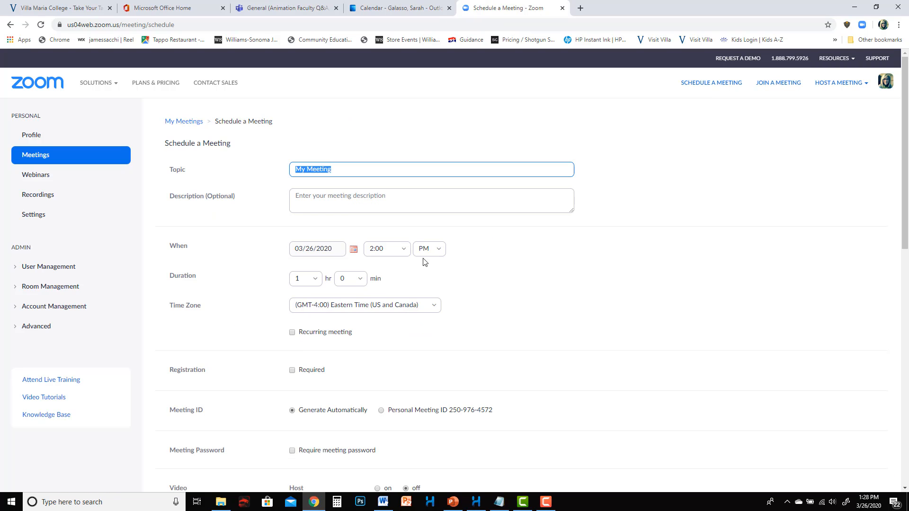
pyautogui.write('ANM 105')
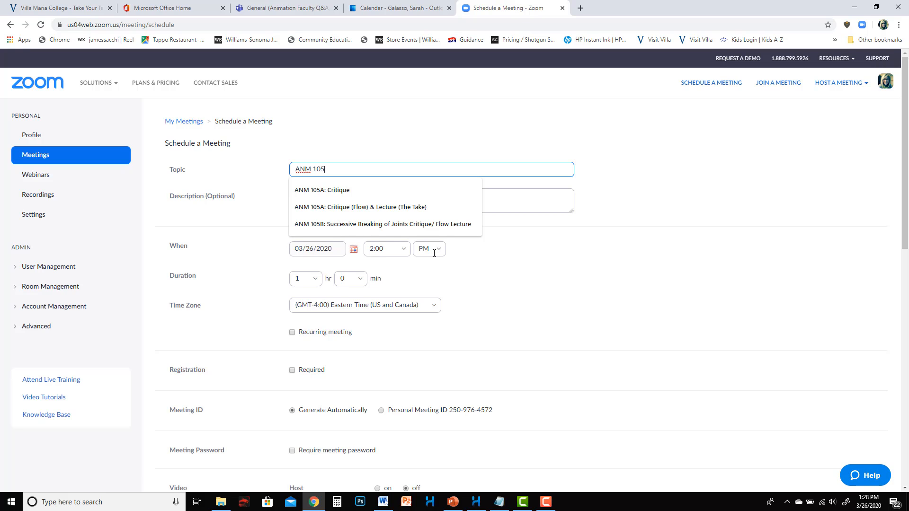
pyautogui.write('A')
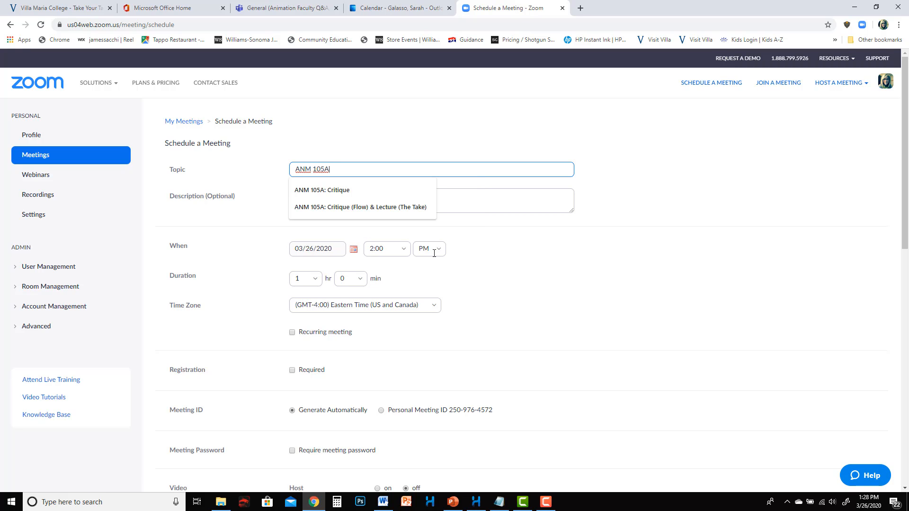
pyautogui.click(406, 212)
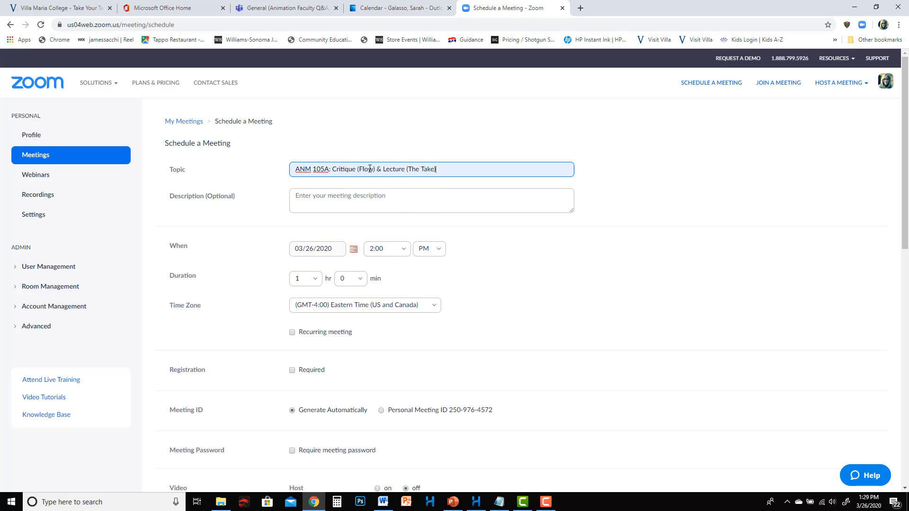
# Step: Enter the meeting description "This will be our critique and lecture for next week."
pyautogui.click(348, 196)
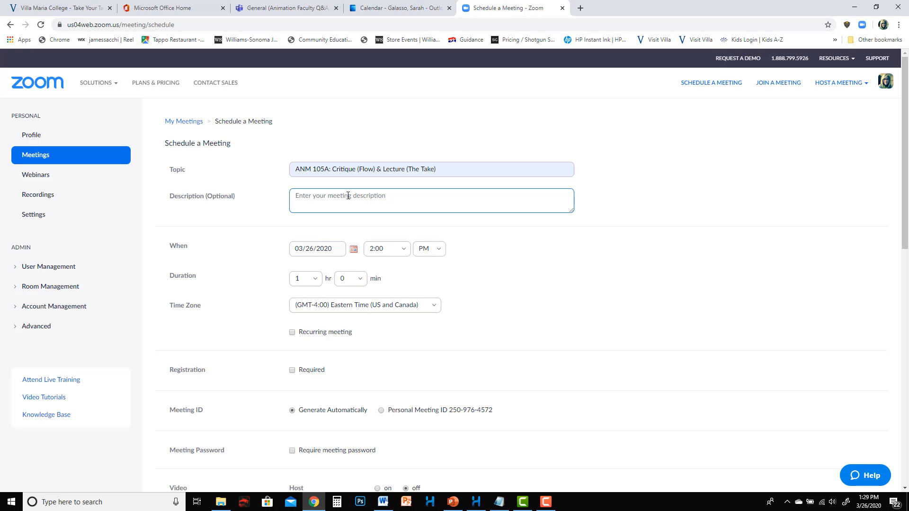
pyautogui.write('T')
pyautogui.press('BackSpace')
pyautogui.write('T')
pyautogui.write('his will be our critique and lecture for next week.')
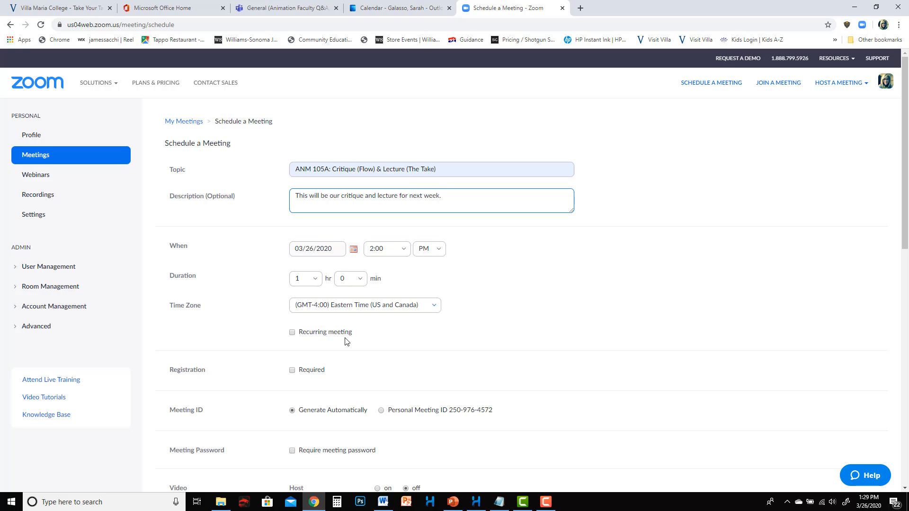
# Step: Set the meeting's date to 04/01/2020 and its start time to 12:30 PM
pyautogui.click(354, 249)
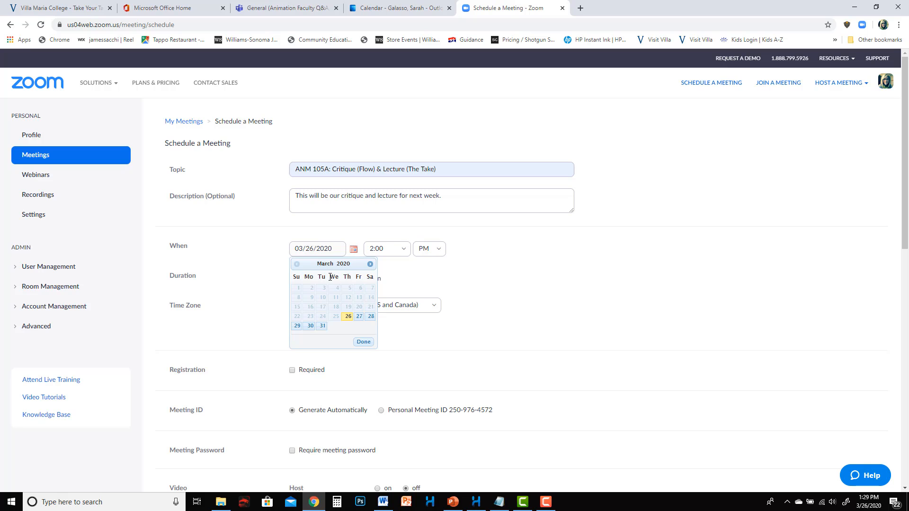
pyautogui.click(370, 263)
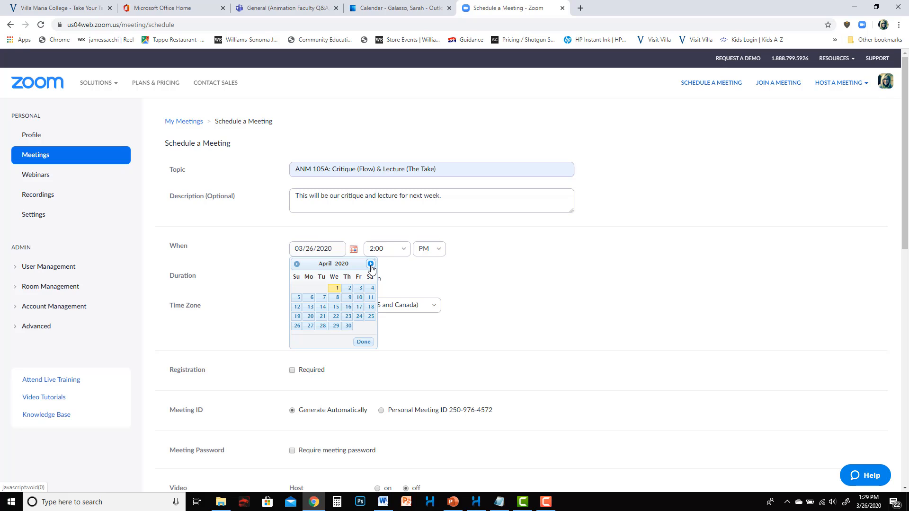
pyautogui.click(336, 288)
pyautogui.click(403, 249)
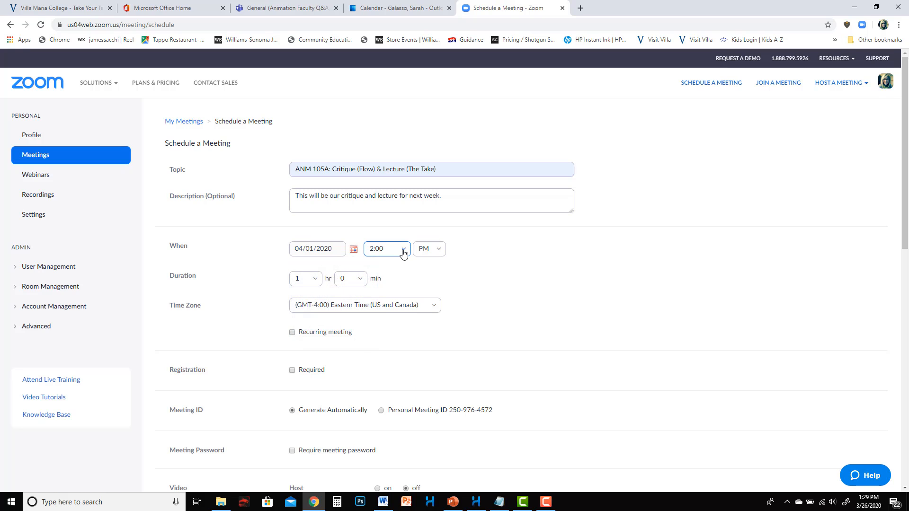
pyautogui.click(381, 286)
# Step: Set the meeting's duration to 2 hours
pyautogui.click(360, 278)
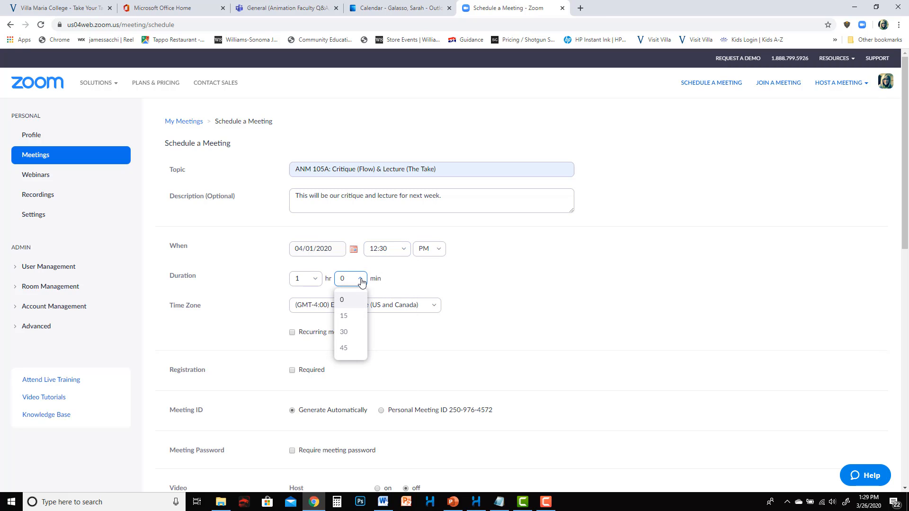
pyautogui.click(314, 280)
pyautogui.click(303, 315)
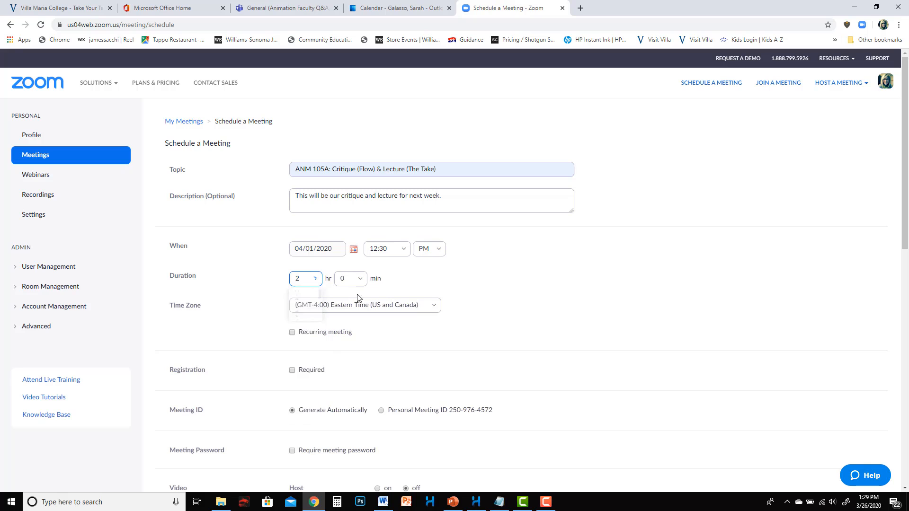
# Step: Enable the waiting room and automatic recording on the local computer, and save the meeting
pyautogui.scroll(-1, 479, 298)
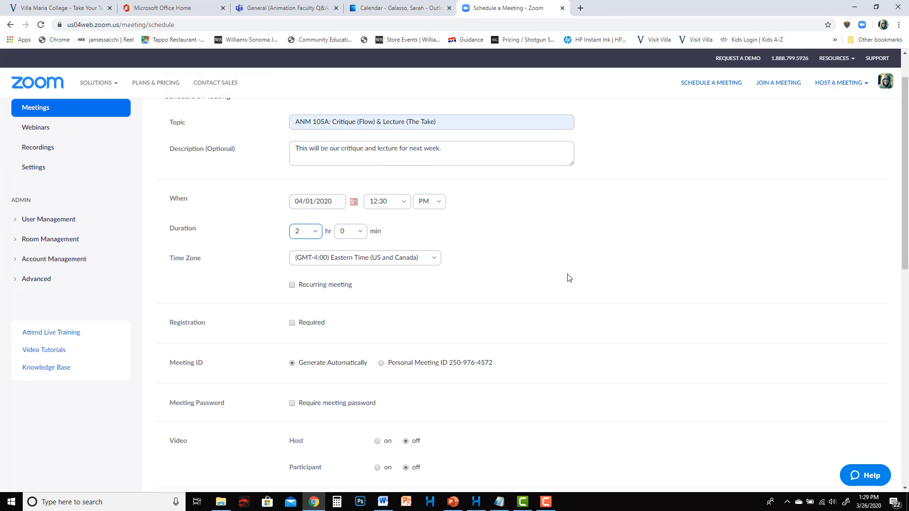
pyautogui.scroll(-3, 587, 289)
pyautogui.scroll(-1, 578, 290)
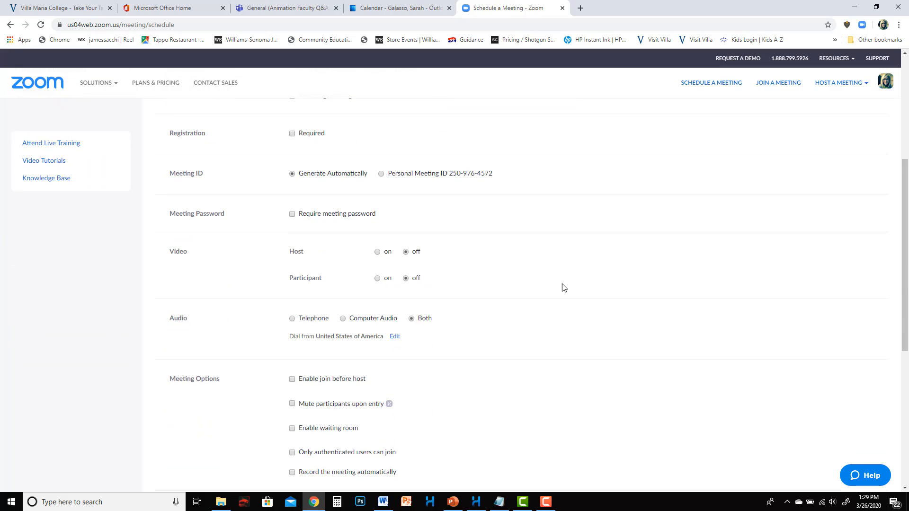
pyautogui.scroll(-1, 581, 369)
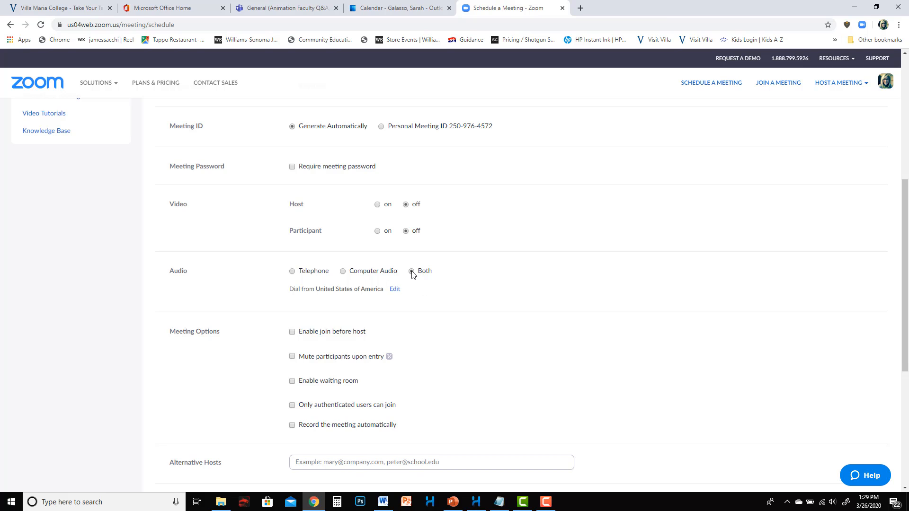
pyautogui.scroll(-1, 627, 241)
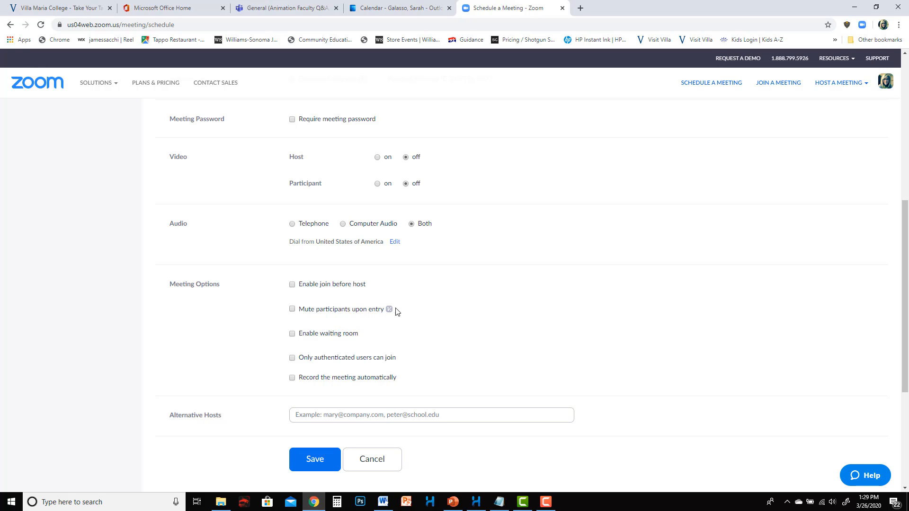
pyautogui.click(292, 334)
pyautogui.scroll(-1, 690, 372)
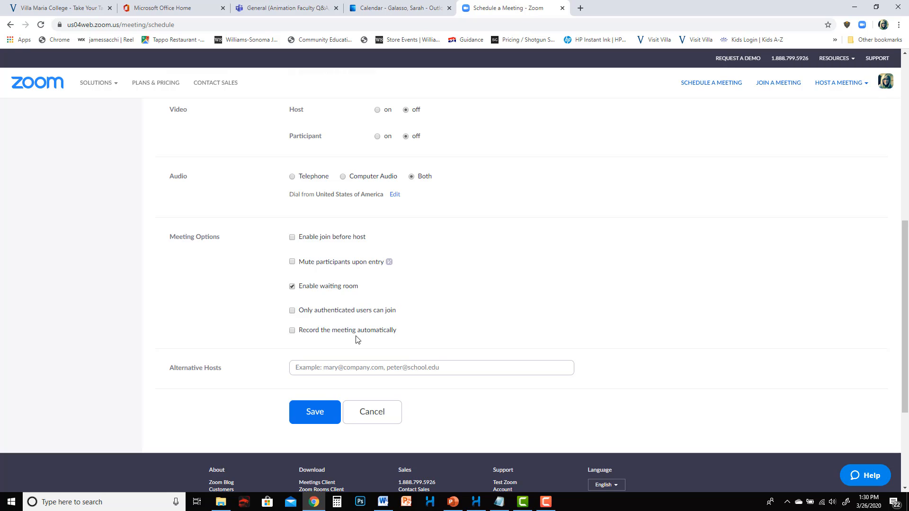
pyautogui.click(292, 331)
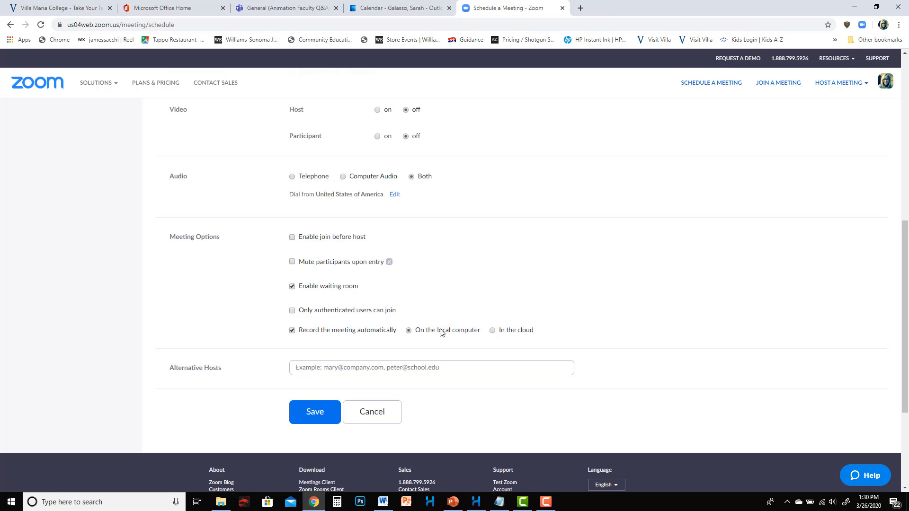
pyautogui.click(310, 414)
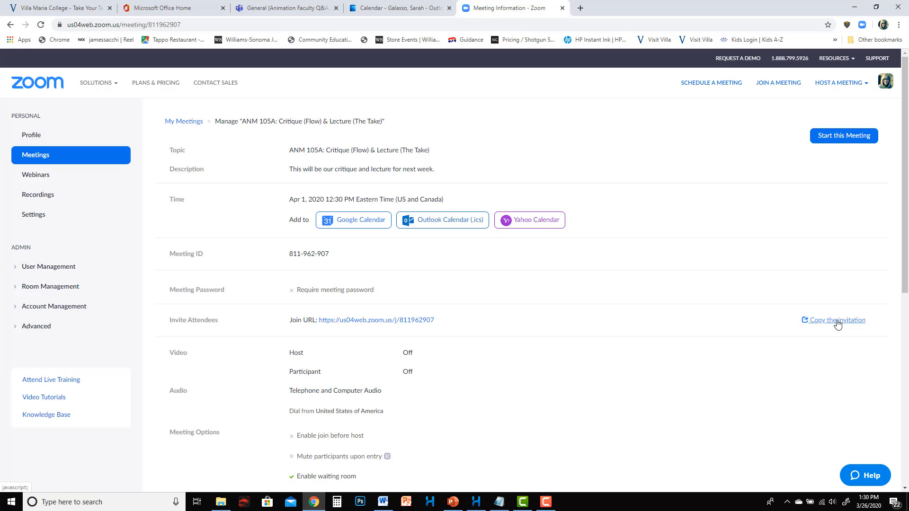
# Step: Copy the full invitation text of the saved meeting to the clipboard and return to the meeting details
pyautogui.moveTo(452, 323); pyautogui.dragTo(318, 327)
pyautogui.click(554, 321)
pyautogui.click(826, 322)
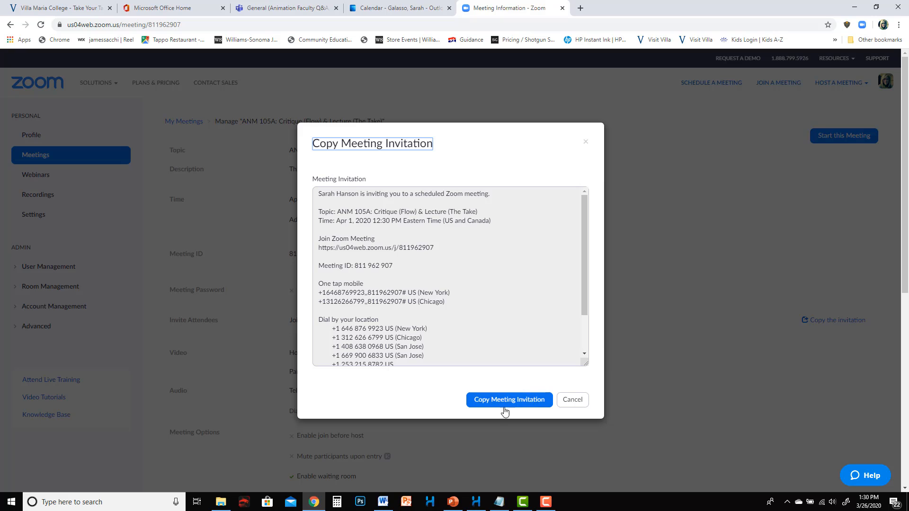
pyautogui.click(524, 405)
pyautogui.scroll(-2, 393, 239)
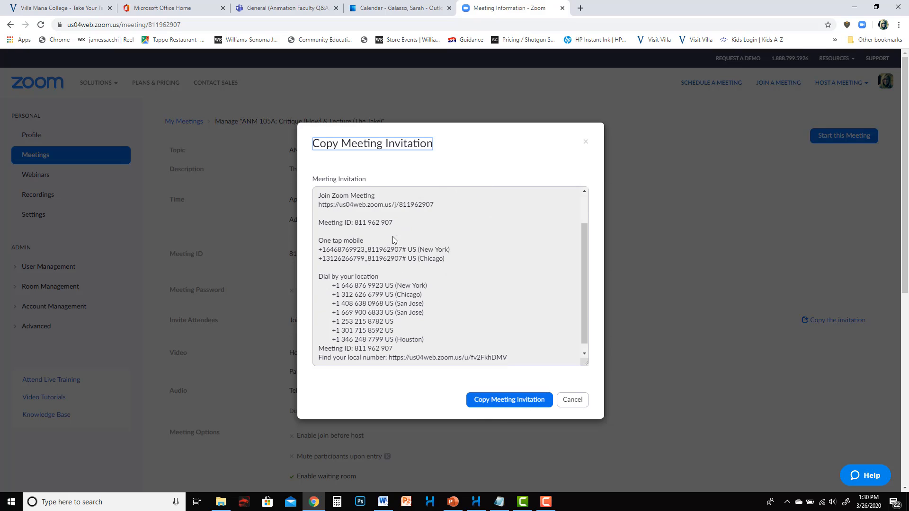
pyautogui.scroll(2, 393, 239)
pyautogui.scroll(-2, 393, 239)
pyautogui.click(523, 404)
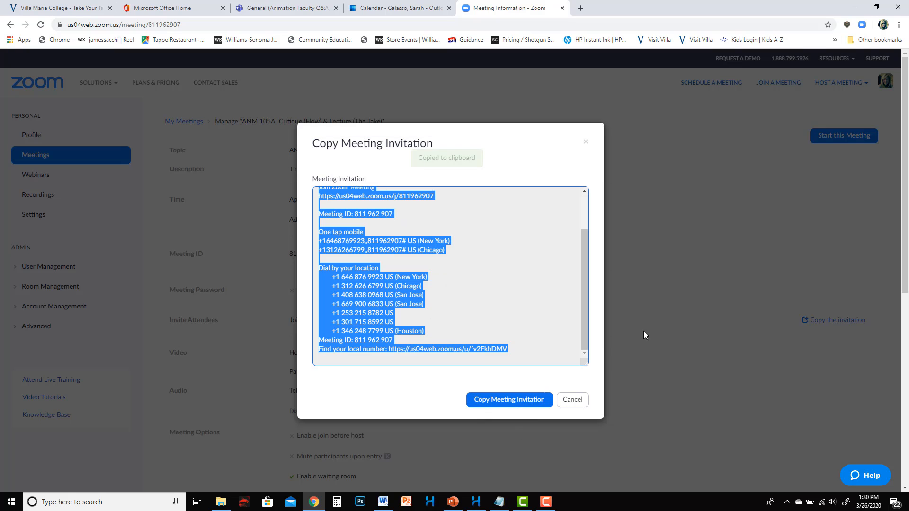
pyautogui.click(586, 143)
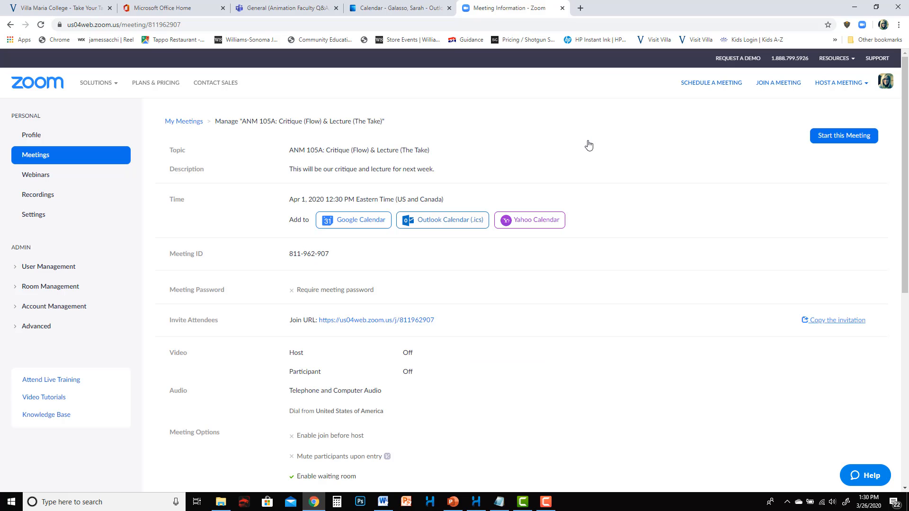
# Step: Switch to the Outlook calendar and open the full form for a new event
pyautogui.click(394, 7)
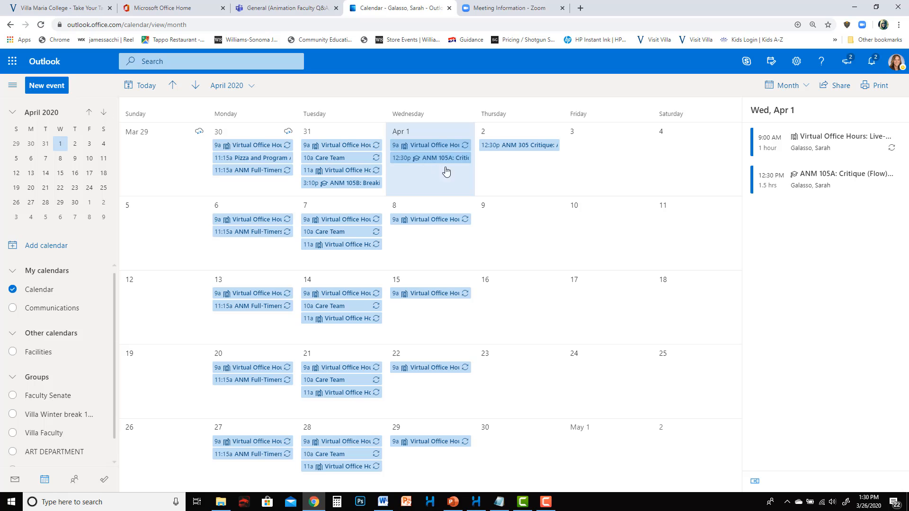
pyautogui.click(425, 179)
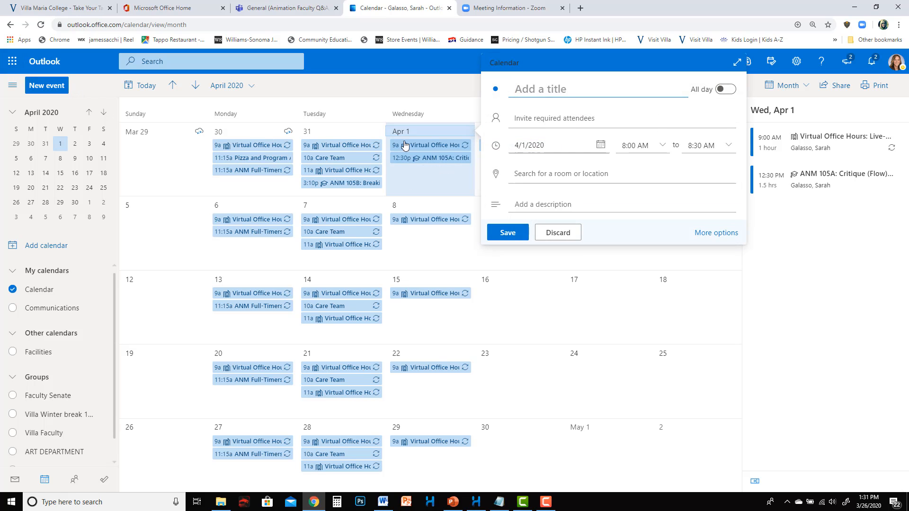
pyautogui.click(633, 289)
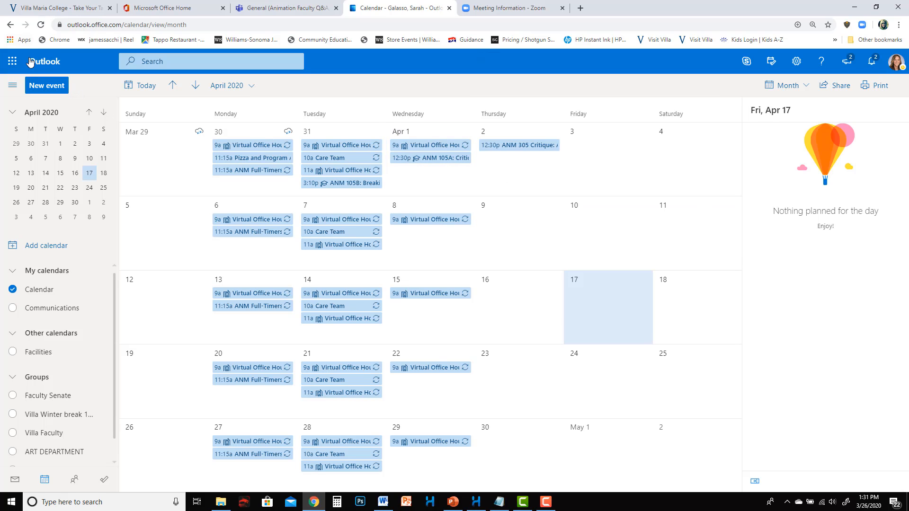
pyautogui.click(47, 86)
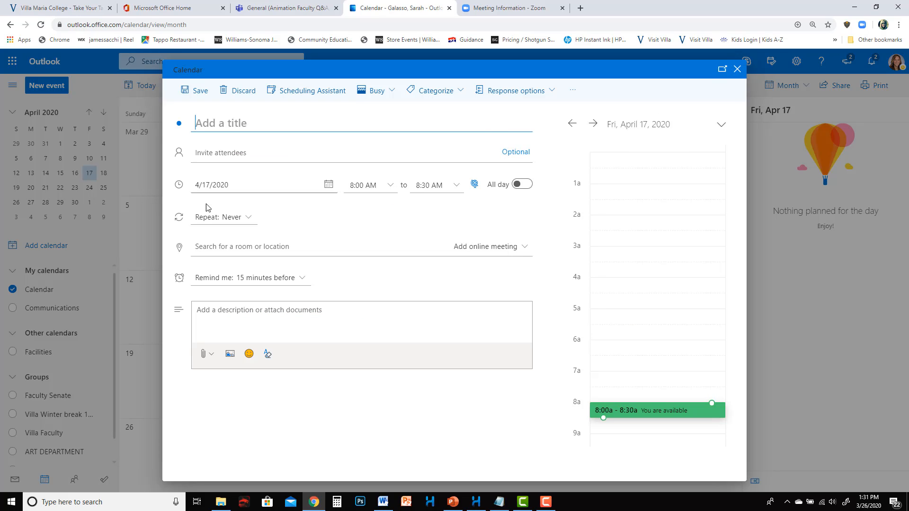
# Step: Set the new event's date to 4/1/2020 and its time to 12:30 PM until 2:00 PM
pyautogui.click(328, 185)
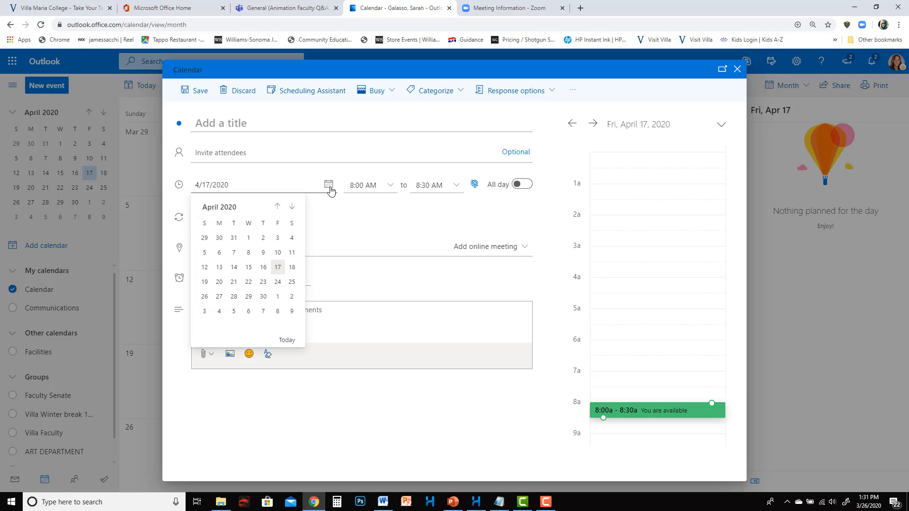
pyautogui.click(249, 238)
pyautogui.click(391, 185)
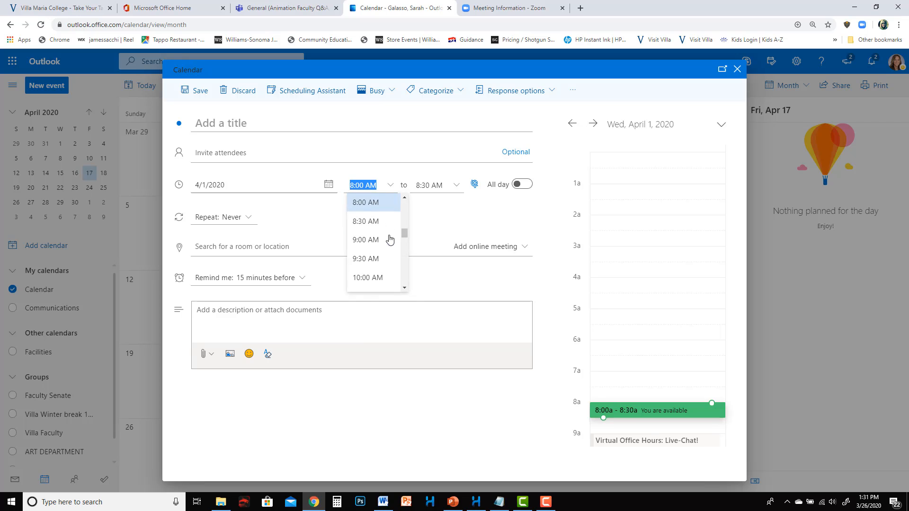
pyautogui.scroll(-1, 390, 240)
pyautogui.click(405, 289)
pyautogui.click(405, 289)
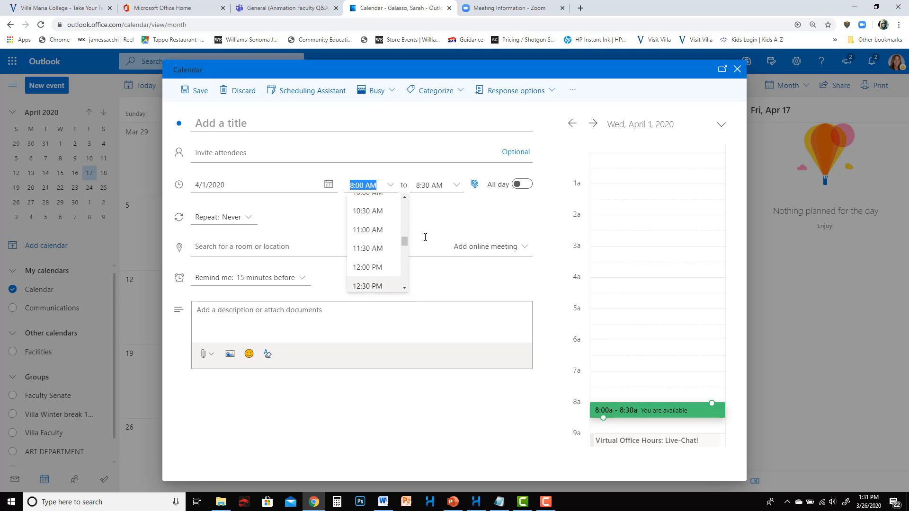
pyautogui.click(367, 286)
pyautogui.click(456, 185)
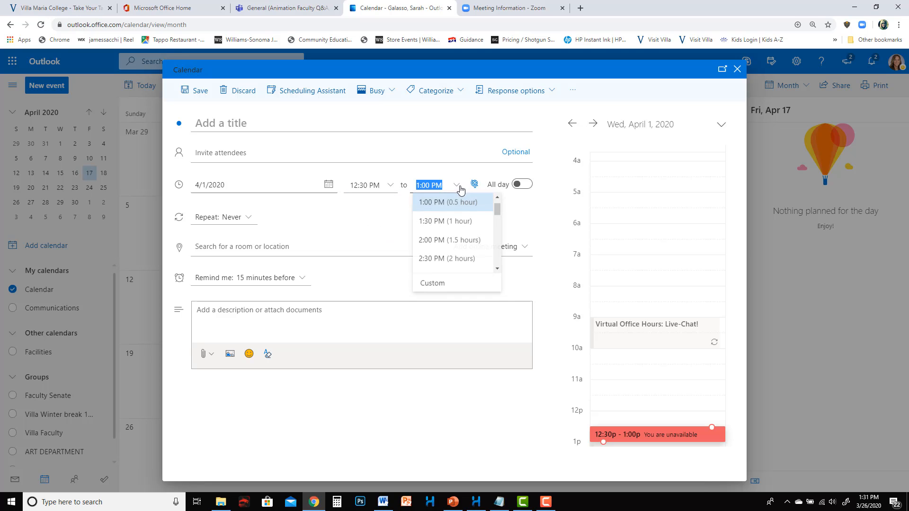
pyautogui.click(447, 240)
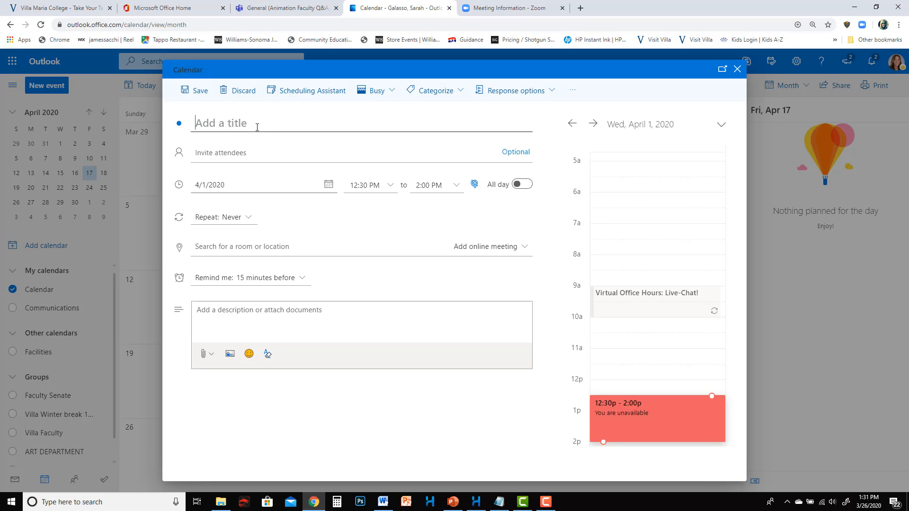
# Step: Paste the copied Zoom invitation into the event's description
pyautogui.click(248, 314)
pyautogui.hotkey('ctrl', 'v')
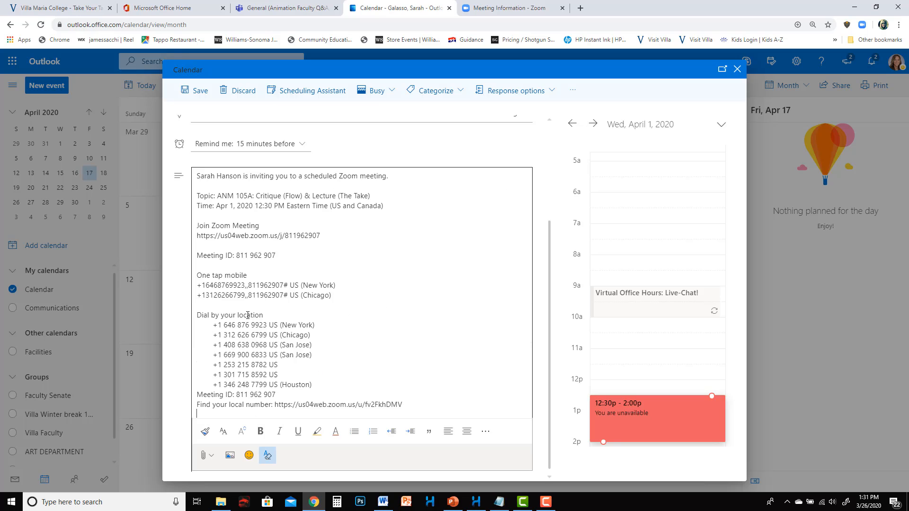
# Step: Remove the phone dial-in section and the "Eastern Time (US and Canada)" note from the pasted invitation in the event description
pyautogui.moveTo(402, 405); pyautogui.dragTo(186, 279)
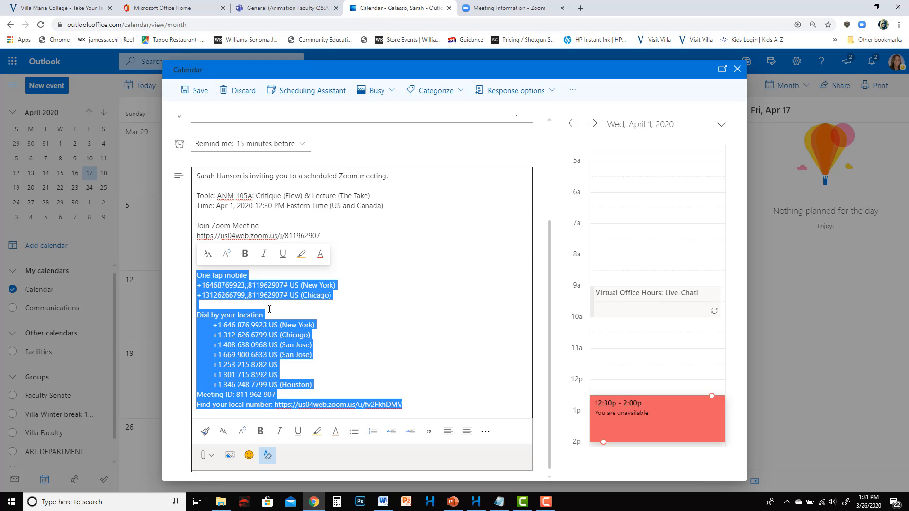
pyautogui.press('BackSpace')
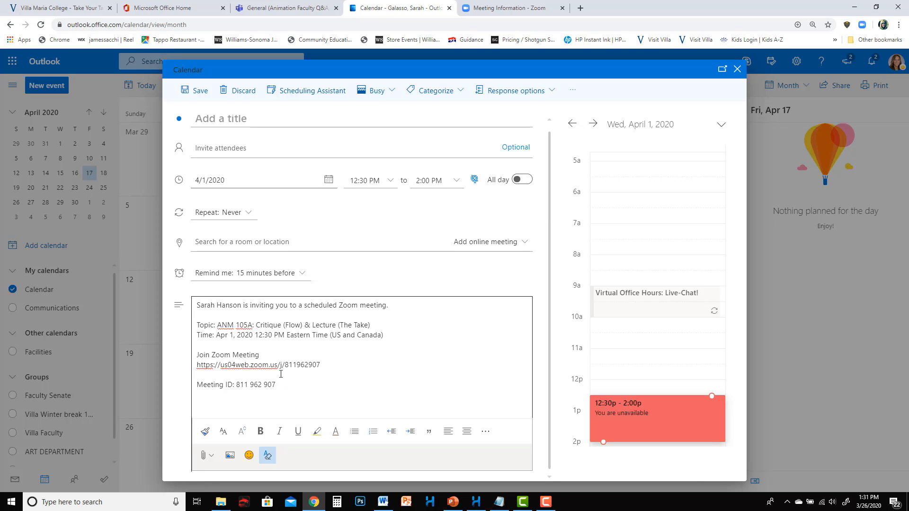
pyautogui.moveTo(385, 336); pyautogui.dragTo(288, 332)
pyautogui.press('BackSpace')
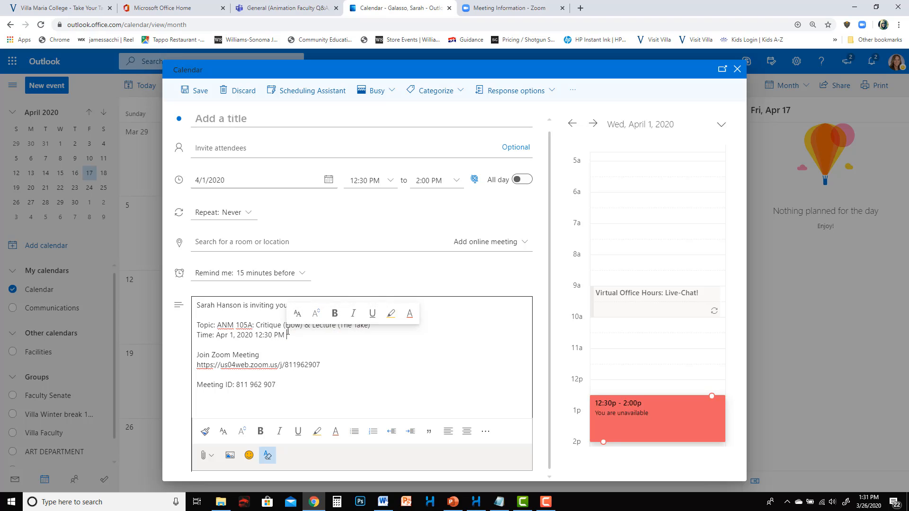
# Step: Replace the inviter's surname in the first line of the event description with the organizer's current surname
pyautogui.click(242, 305)
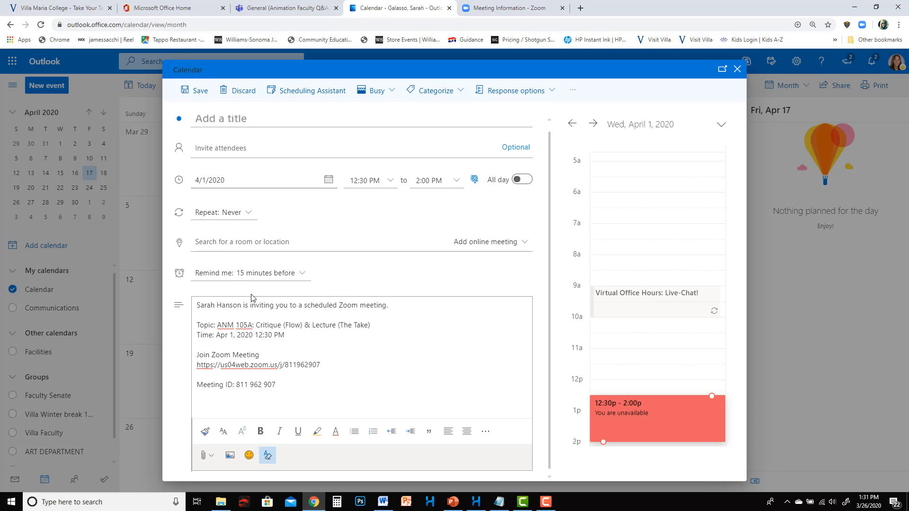
pyautogui.press('BackSpace')
pyautogui.press('BackSpace')
pyautogui.press('BackSpace')
pyautogui.press('BackSpace')
pyautogui.press('BackSpace')
pyautogui.press('BackSpace')
pyautogui.write('Galasso')
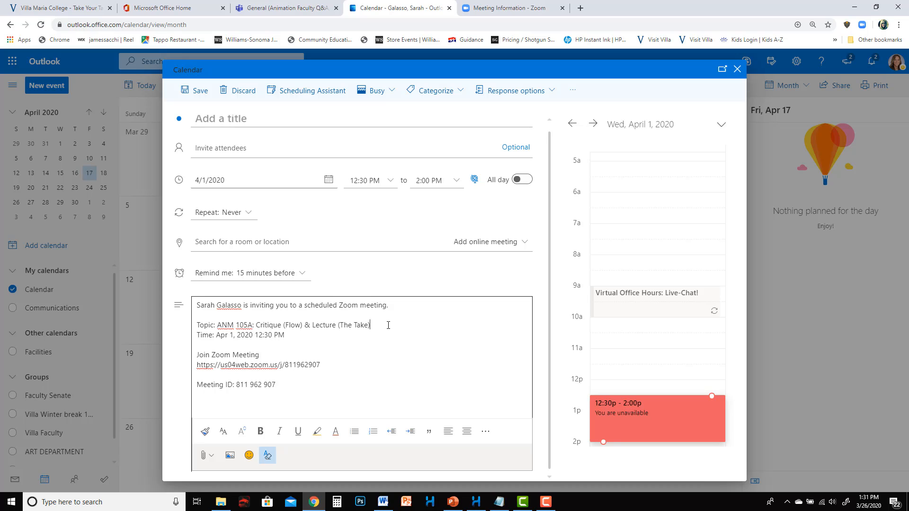
# Step: Title the event "ANM 105A: Critique (Flow) & Lecture (The Take)" from the topic line and make the Zoom address in the description an active link
pyautogui.moveTo(388, 326); pyautogui.dragTo(193, 327)
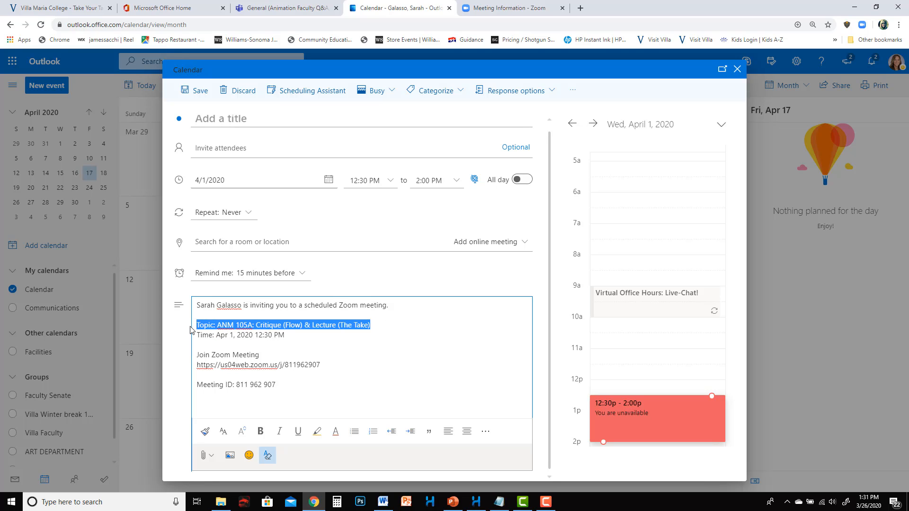
pyautogui.click(238, 117)
pyautogui.hotkey('ctrl', 'v')
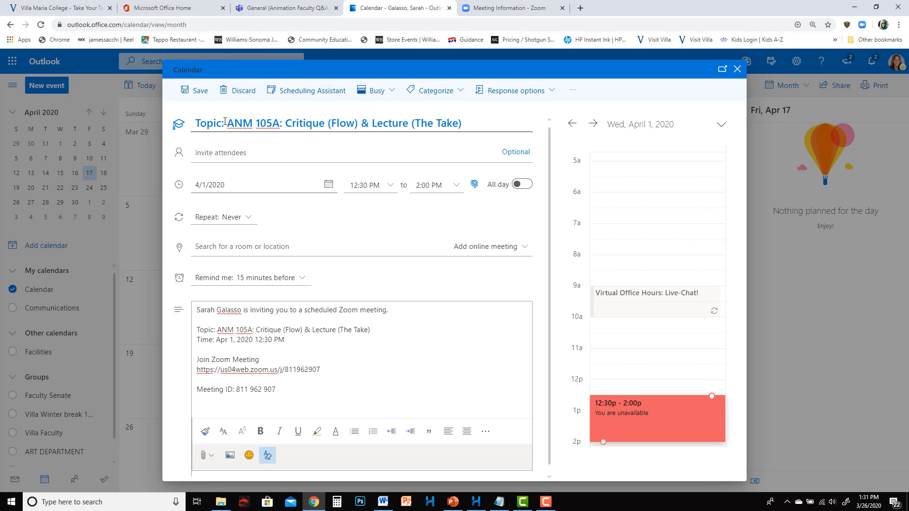
pyautogui.moveTo(225, 121); pyautogui.dragTo(195, 122)
pyautogui.press('BackSpace')
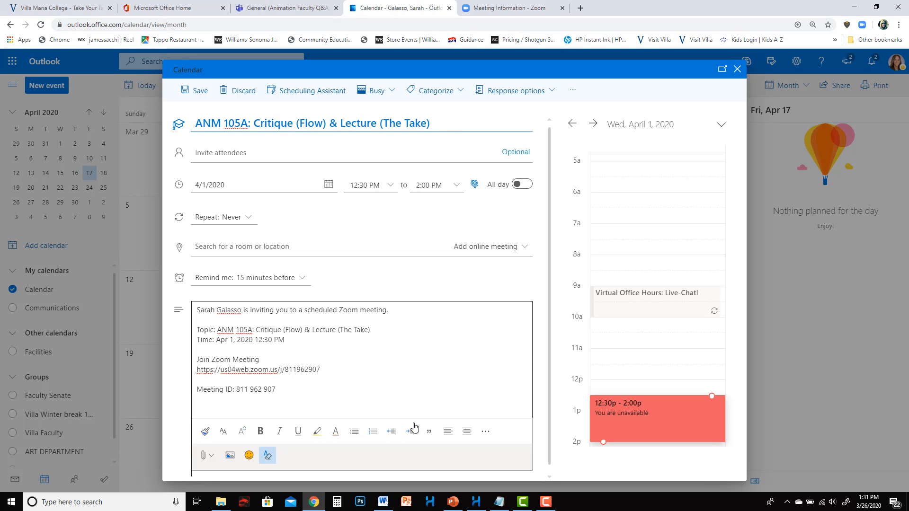
pyautogui.click(348, 370)
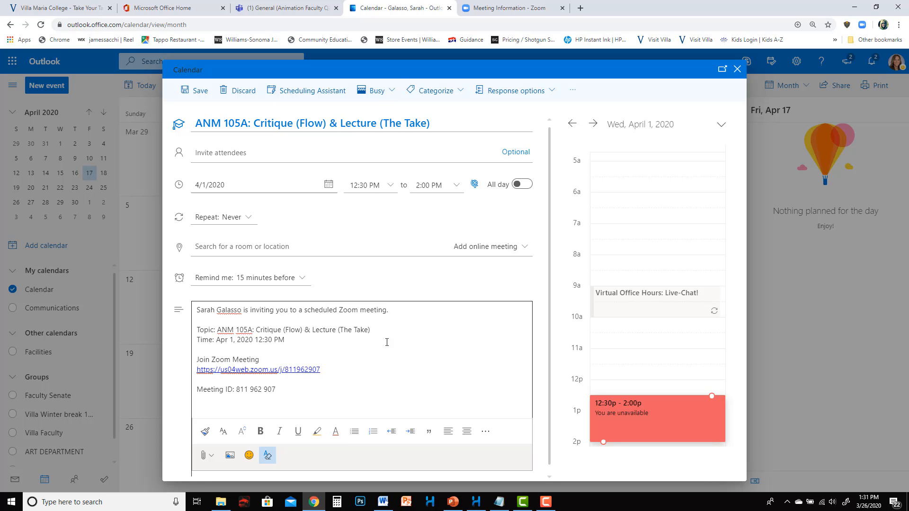
pyautogui.click(220, 152)
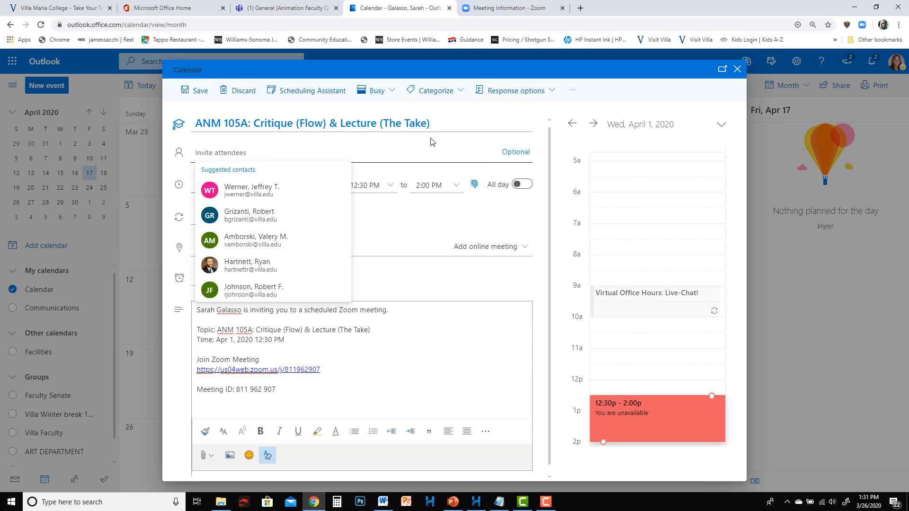
pyautogui.click(448, 142)
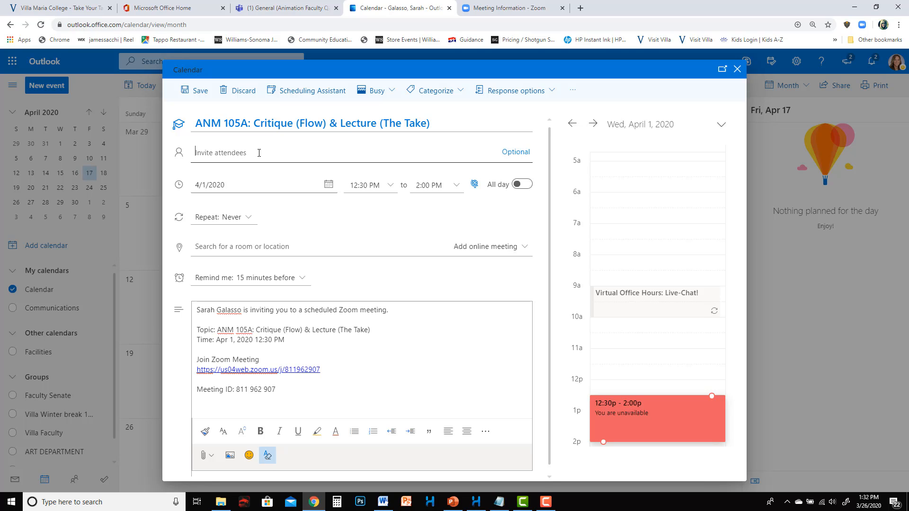
pyautogui.write('claiv')
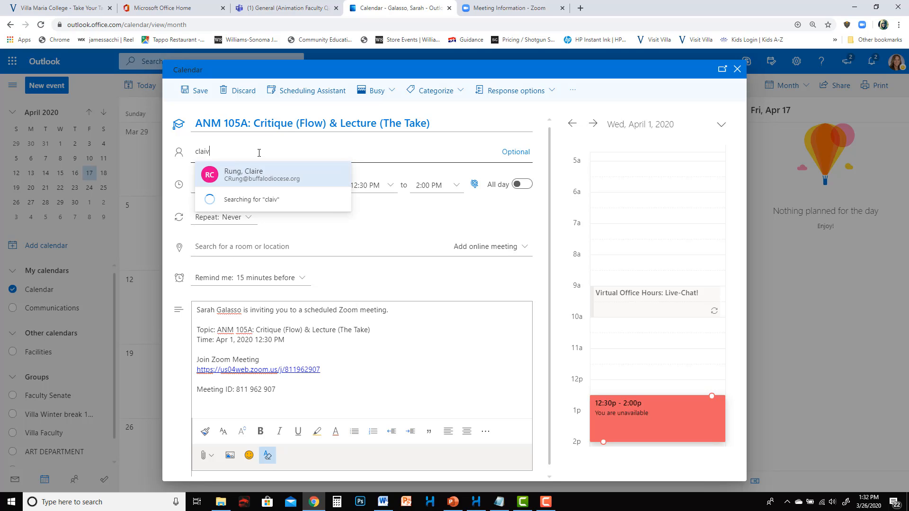
pyautogui.press('BackSpace')
pyautogui.press('BackSpace')
pyautogui.write('vier')
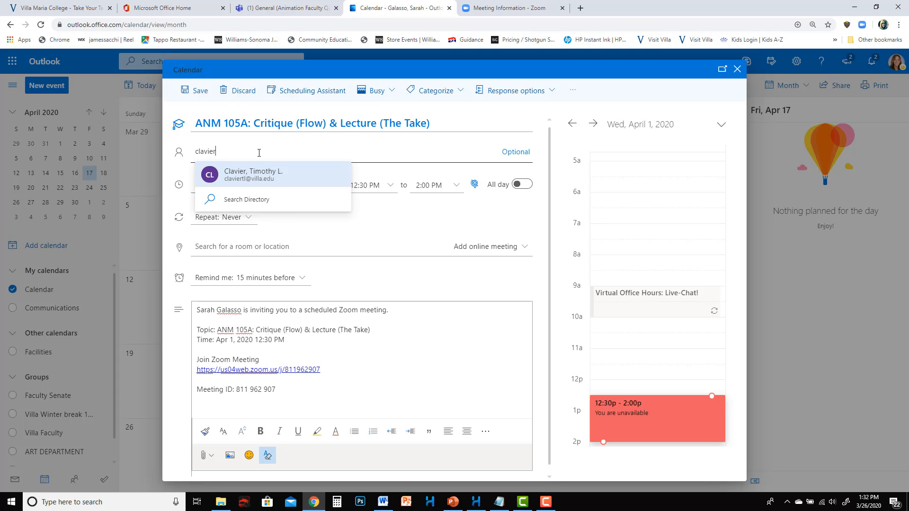
pyautogui.press('BackSpace')
pyautogui.press('BackSpace')
pyautogui.press('BackSpace')
pyautogui.press('BackSpace')
pyautogui.press('BackSpace')
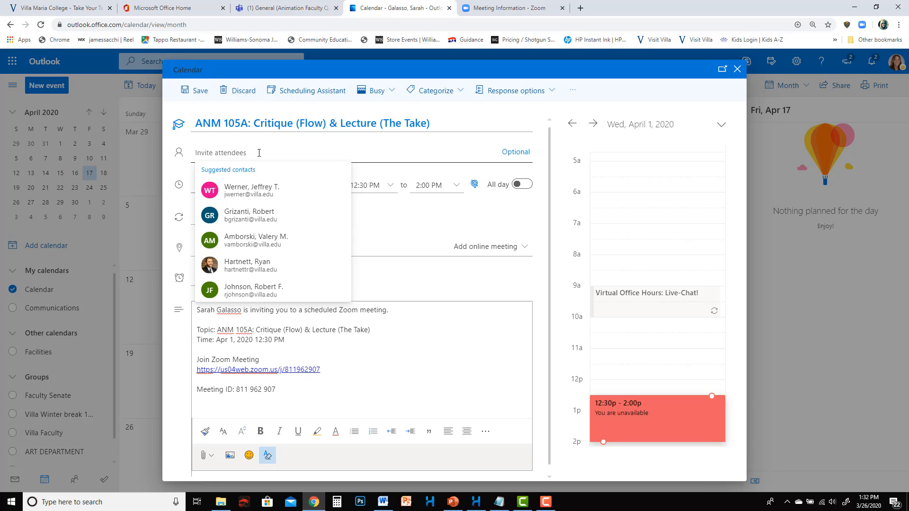
# Step: Add the contact list "ANM 105A: INTRO TO ANIMATION 2020" as the event's attendees
pyautogui.write('ANM')
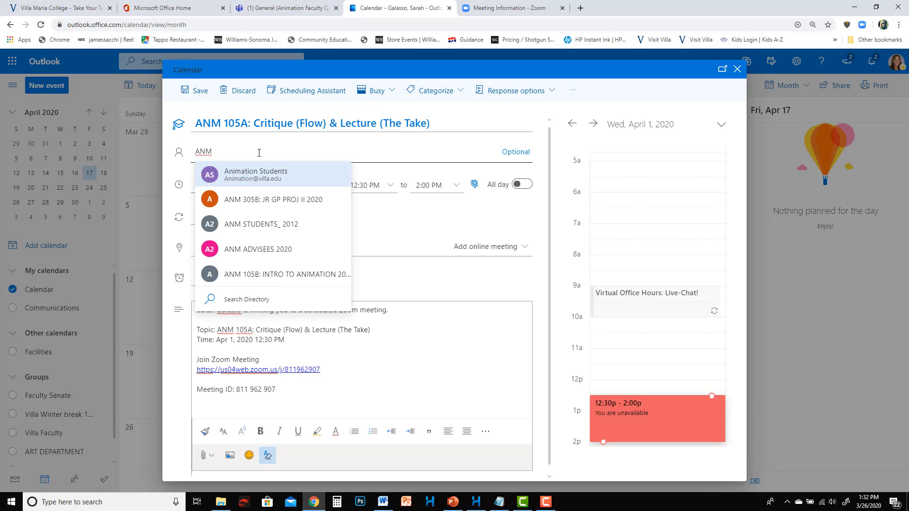
pyautogui.write(' 105A')
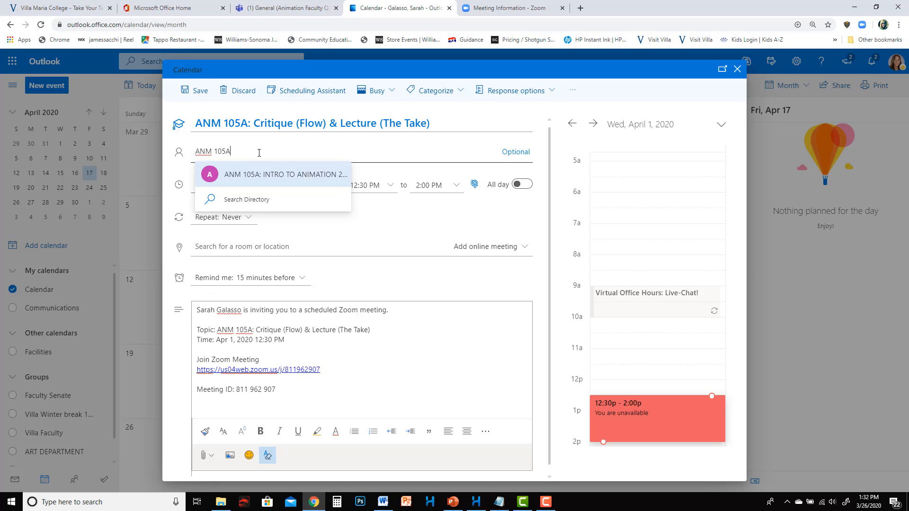
pyautogui.click(259, 180)
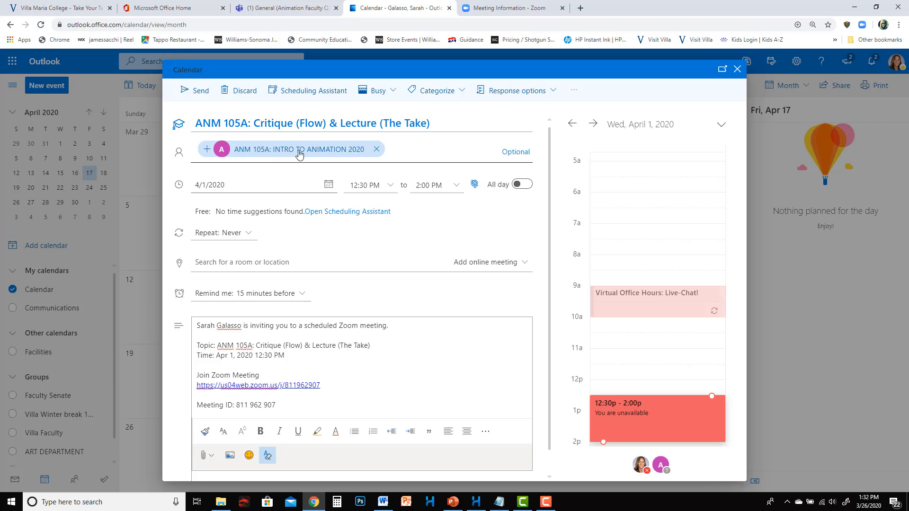
# Step: Try to send the invitation to the class contact list, and expand that list into its individual attendees
pyautogui.click(182, 93)
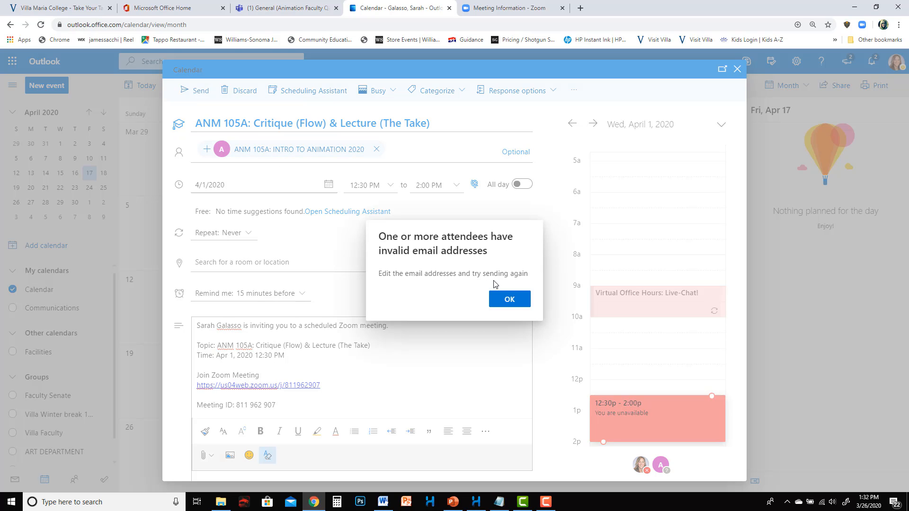
pyautogui.click(509, 300)
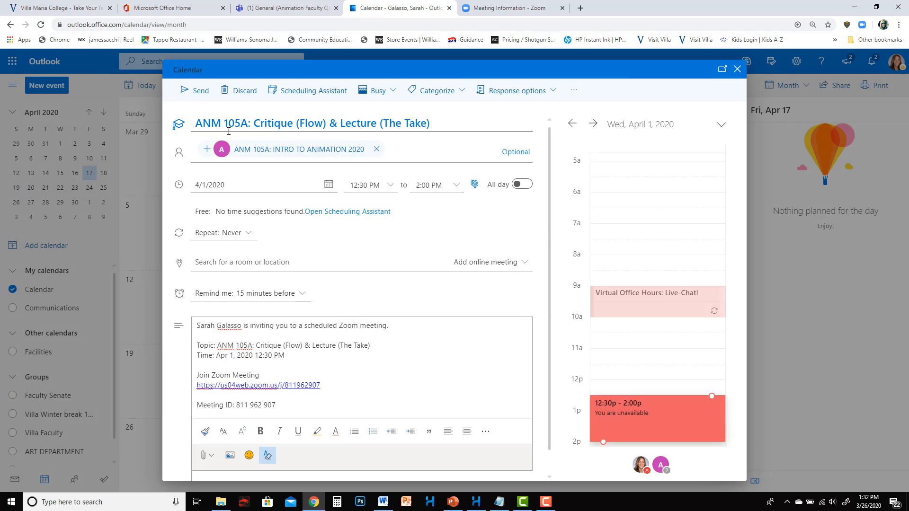
pyautogui.click(207, 151)
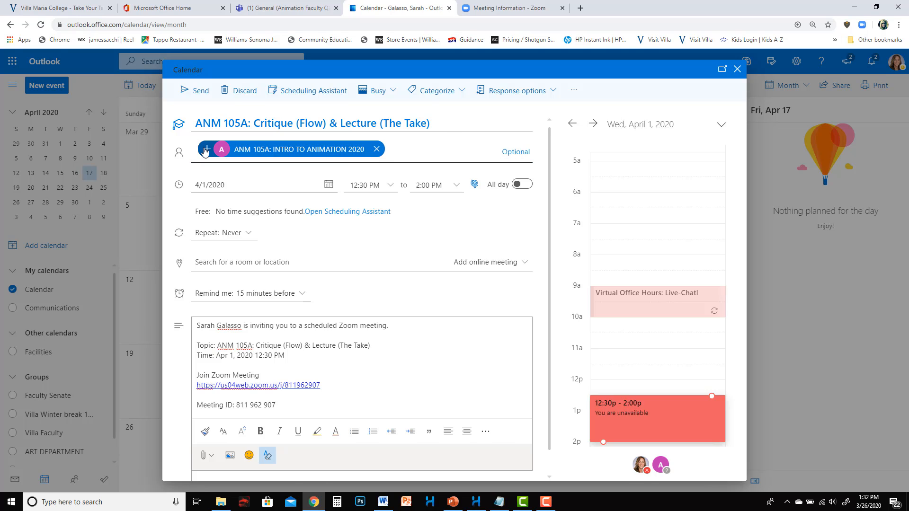
pyautogui.click(206, 149)
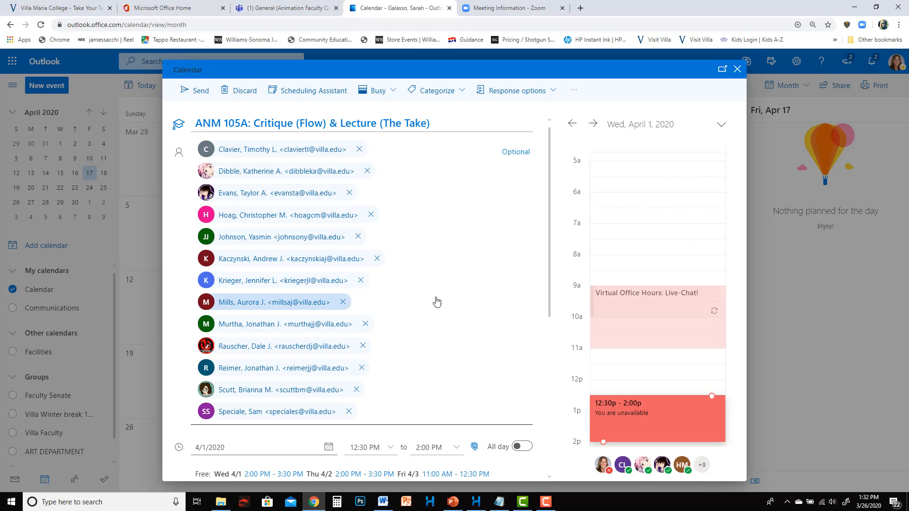
pyautogui.scroll(-4, 506, 290)
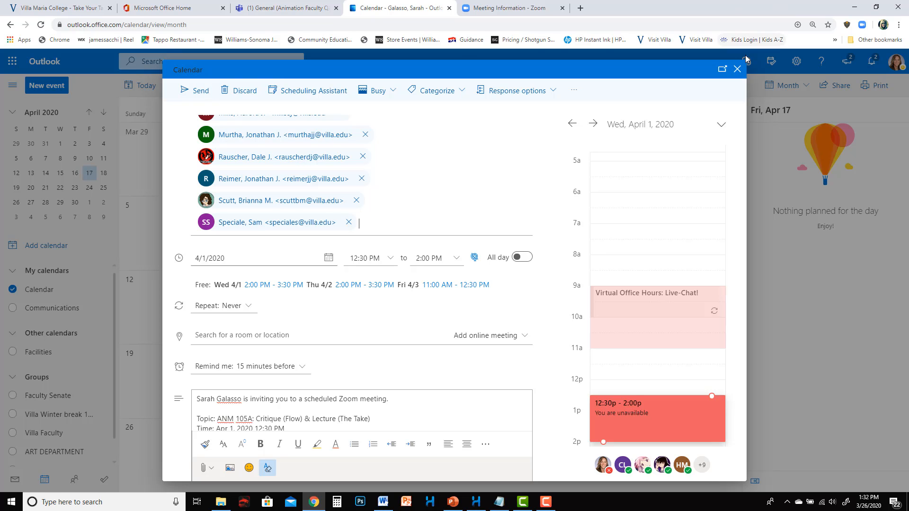
# Step: Close the ANM 105A event form and discard the unsent event
pyautogui.click(737, 69)
pyautogui.click(512, 287)
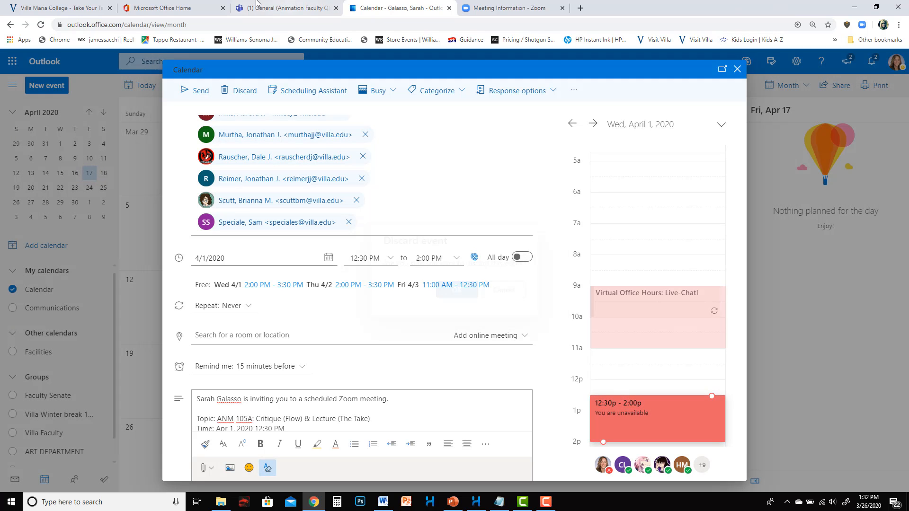
pyautogui.click(737, 70)
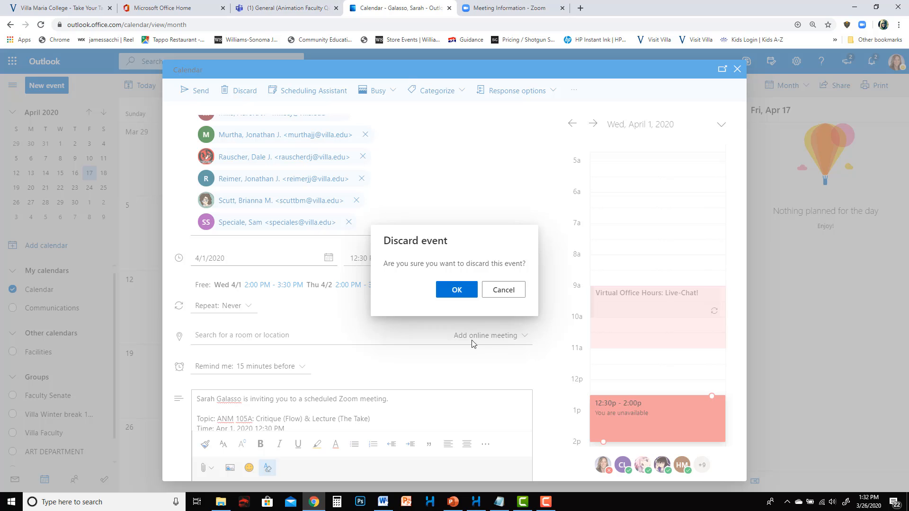
pyautogui.click(455, 289)
# Step: Switch to Microsoft Teams and view the ANM 105A class meeting in its calendar for the week of March 30, 2020
pyautogui.click(279, 7)
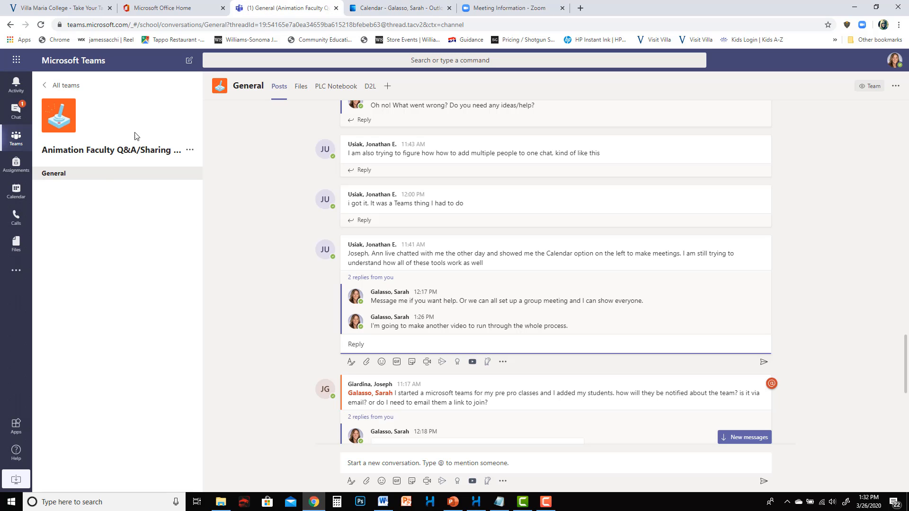
pyautogui.click(18, 190)
pyautogui.scroll(3, 614, 266)
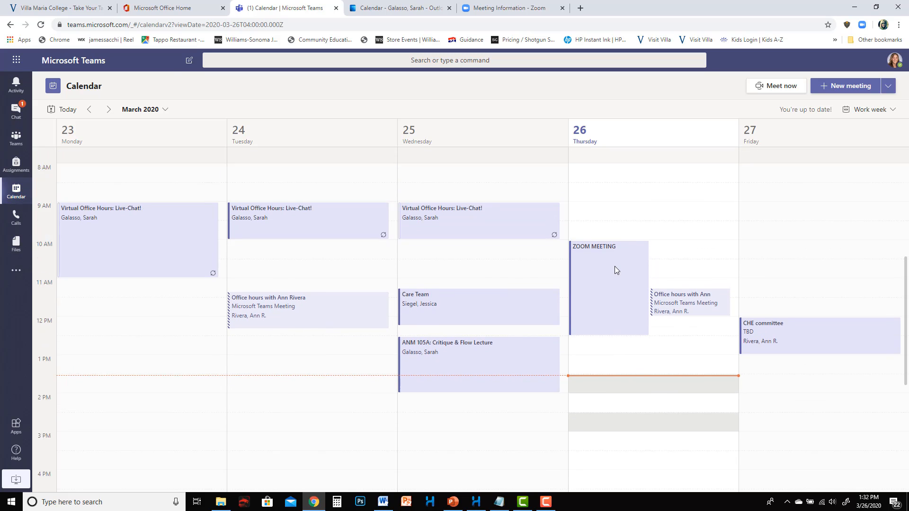
pyautogui.click(109, 109)
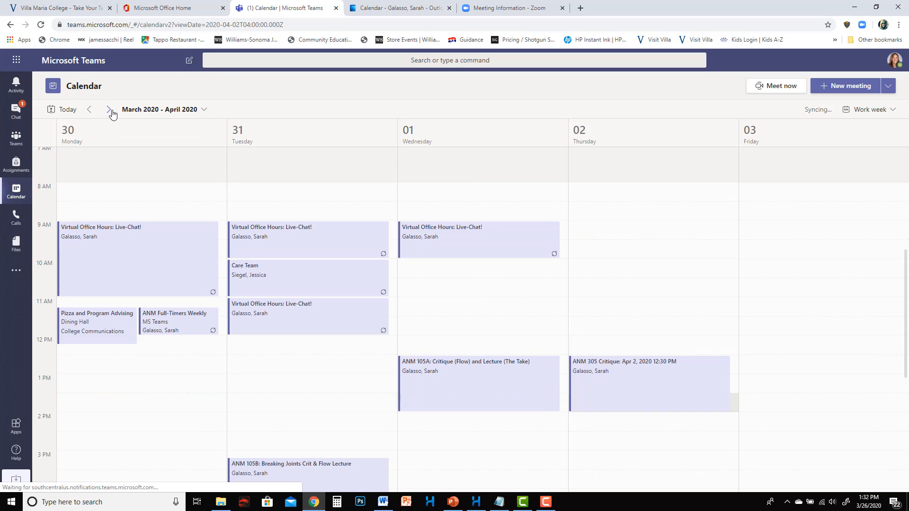
pyautogui.scroll(-1, 688, 339)
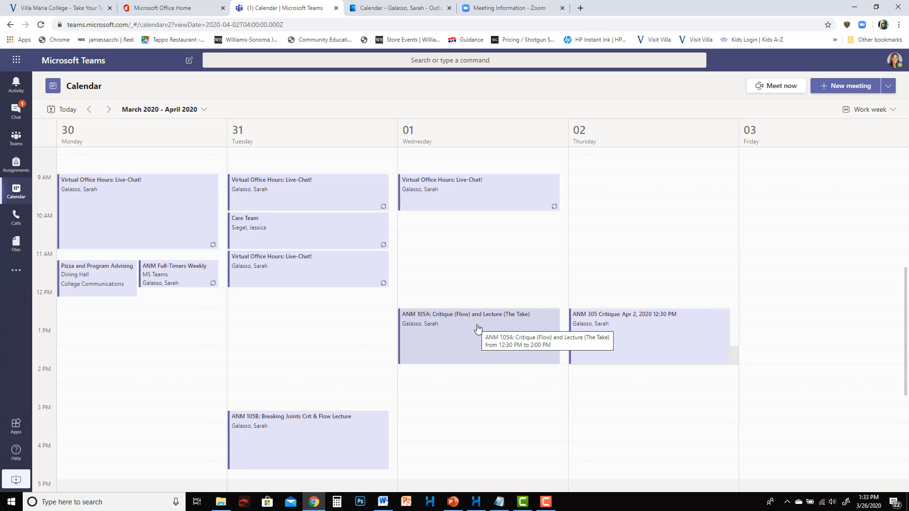
# Step: Compare the class events in the Outlook calendar with those in the Teams calendar, and return to Outlook
pyautogui.click(398, 6)
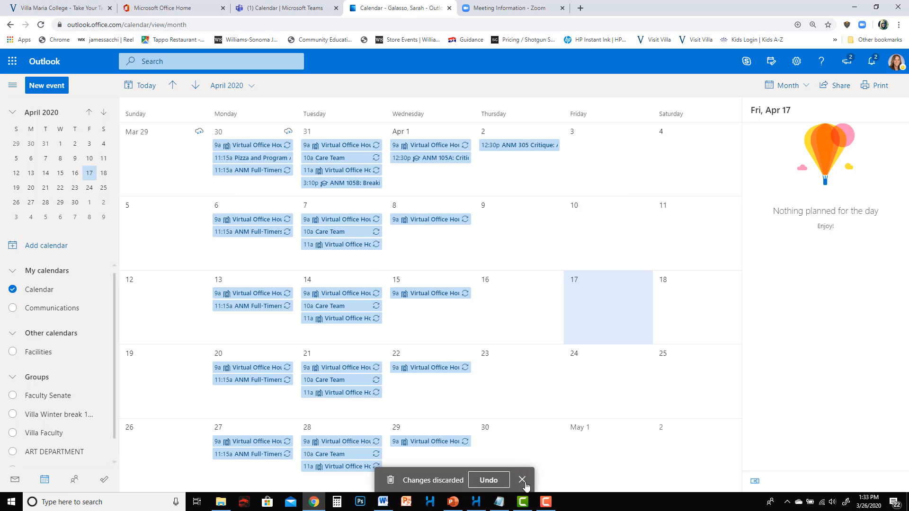
pyautogui.click(269, 8)
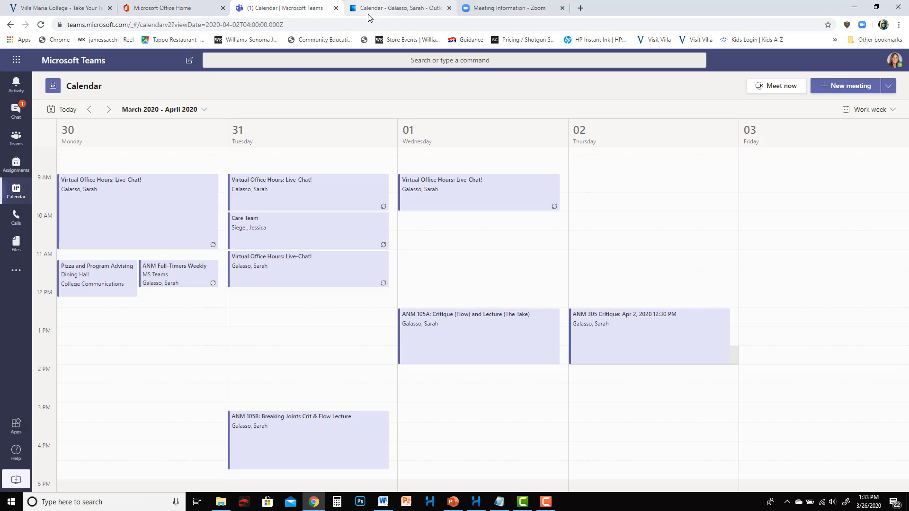
pyautogui.click(416, 10)
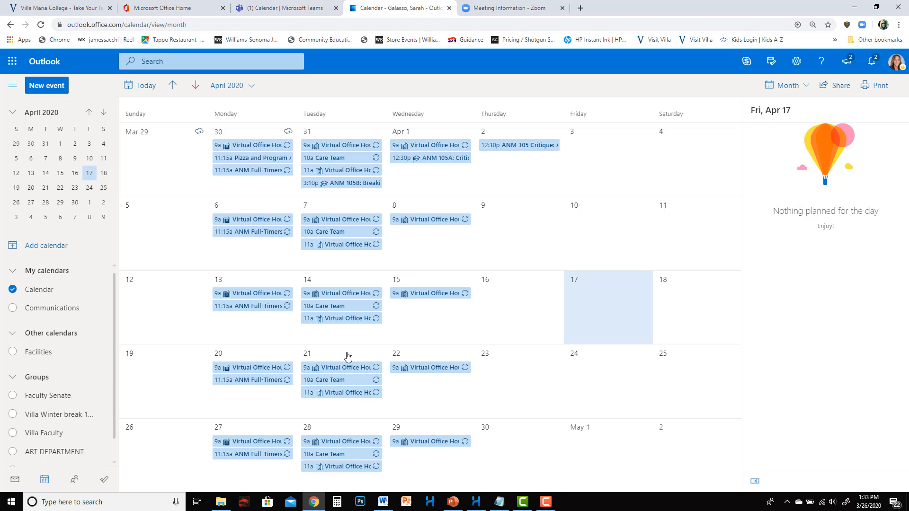
# Step: Start a new contact list in Outlook People and name it "ANM 105C: INTRO TO ANIMATION"
pyautogui.click(74, 482)
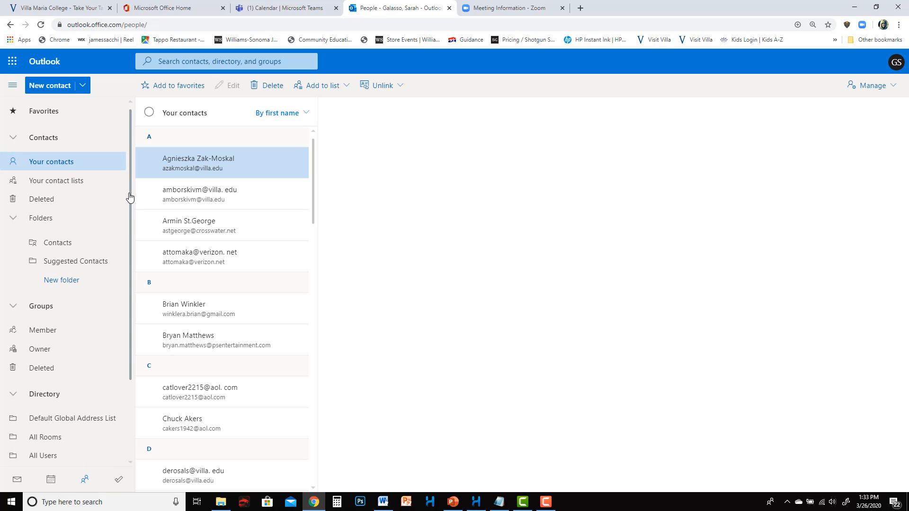
pyautogui.click(82, 86)
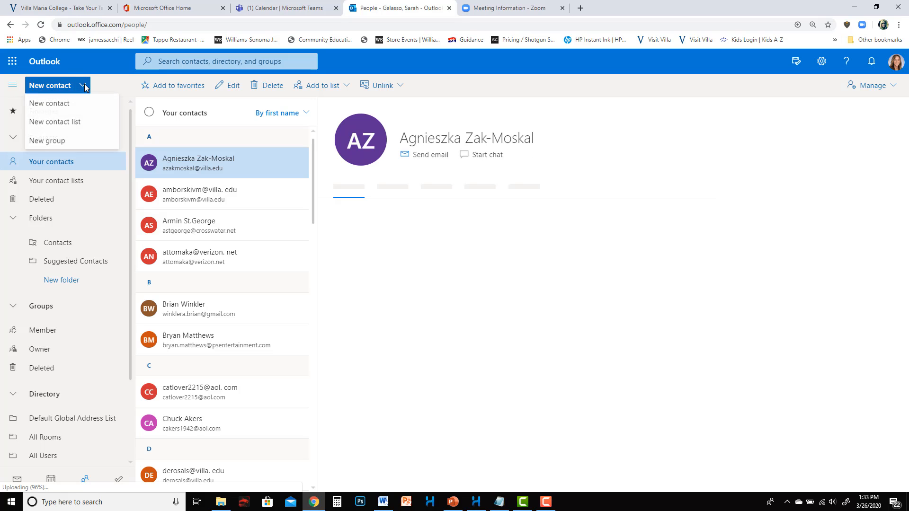
pyautogui.click(87, 126)
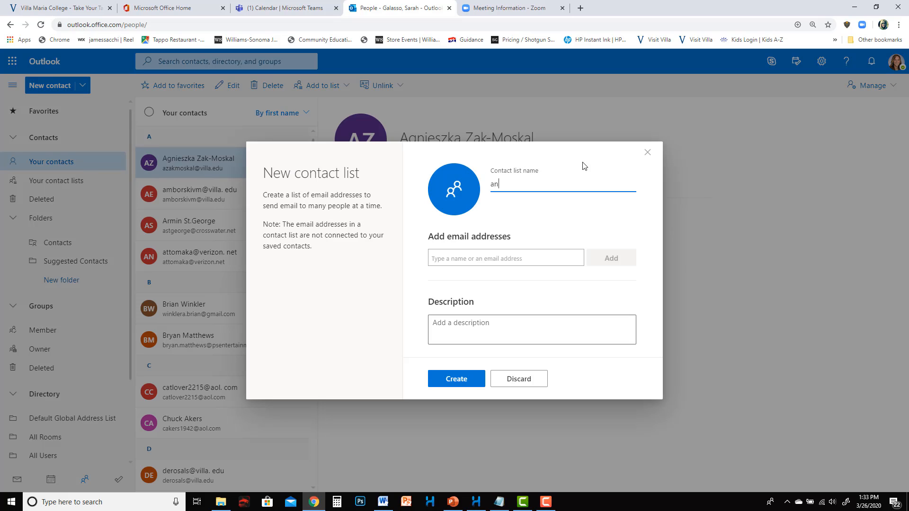
pyautogui.write('ANM 105C: INTRO TO ANI')
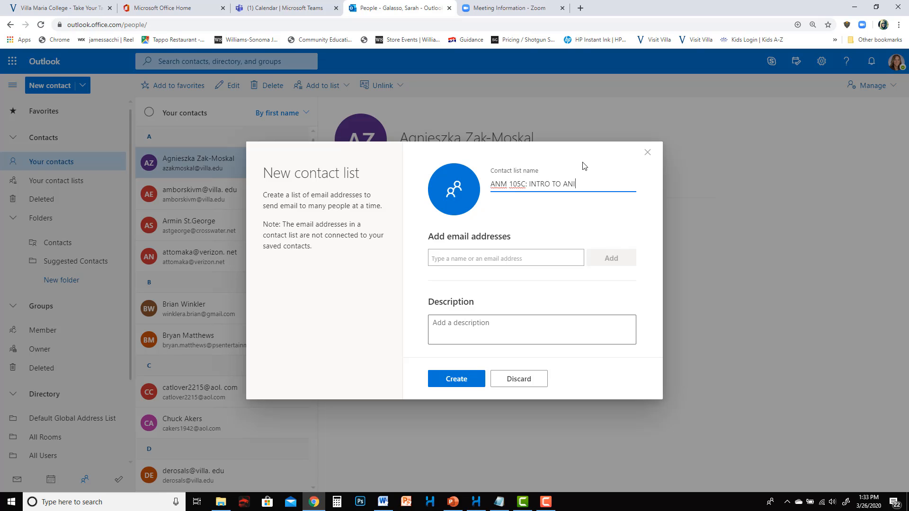
pyautogui.write('MATIONON')
# Step: Add four people from the suggested contacts to the new list's email addresses
pyautogui.click(465, 259)
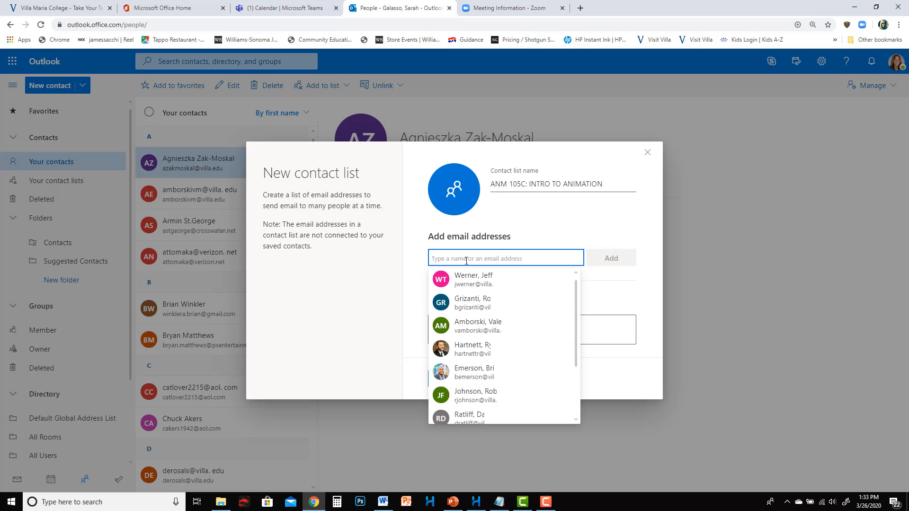
pyautogui.click(473, 282)
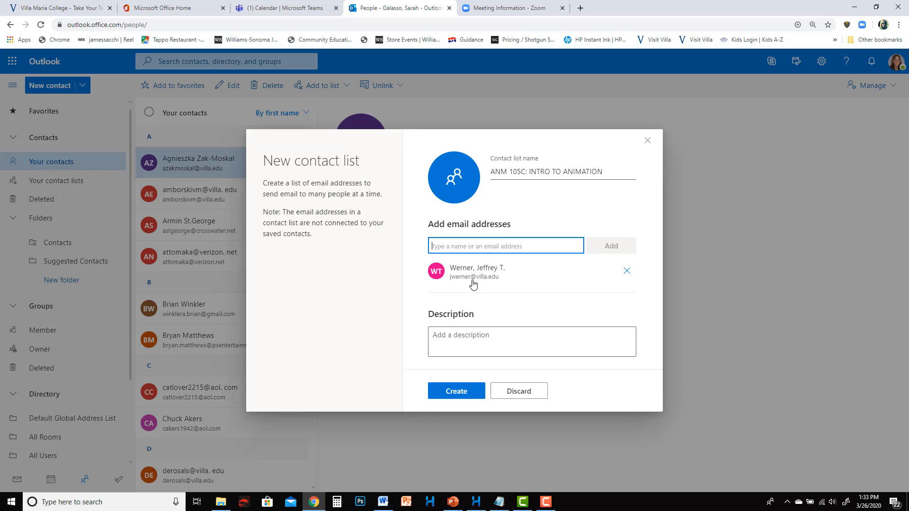
pyautogui.write('aM')
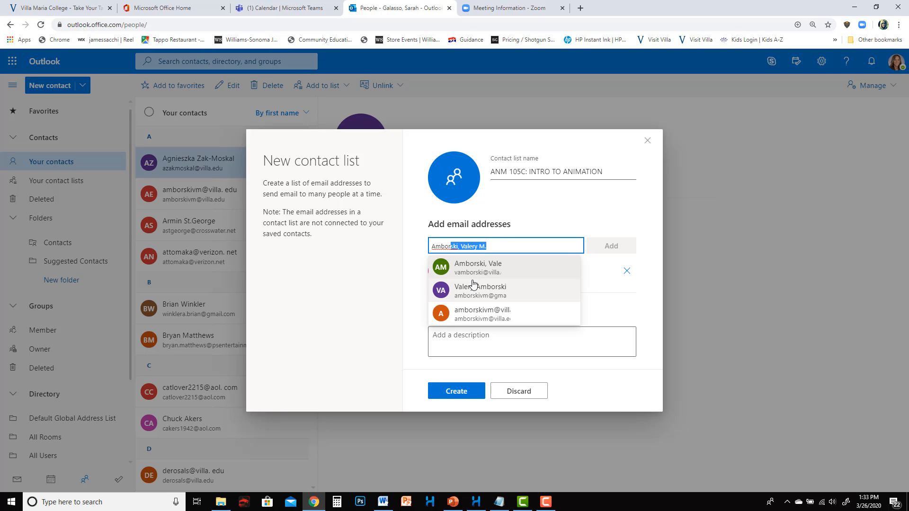
pyautogui.click(477, 267)
pyautogui.write('uSIA')
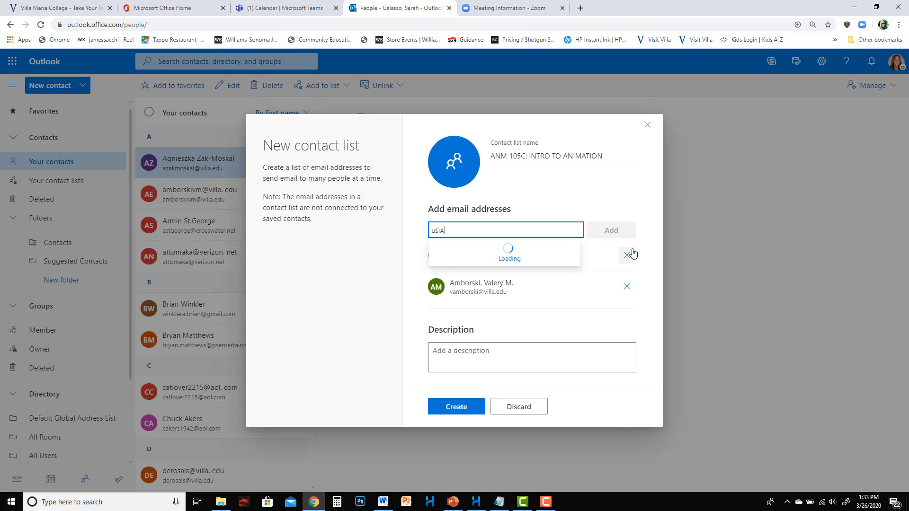
pyautogui.write('K')
pyautogui.click(513, 258)
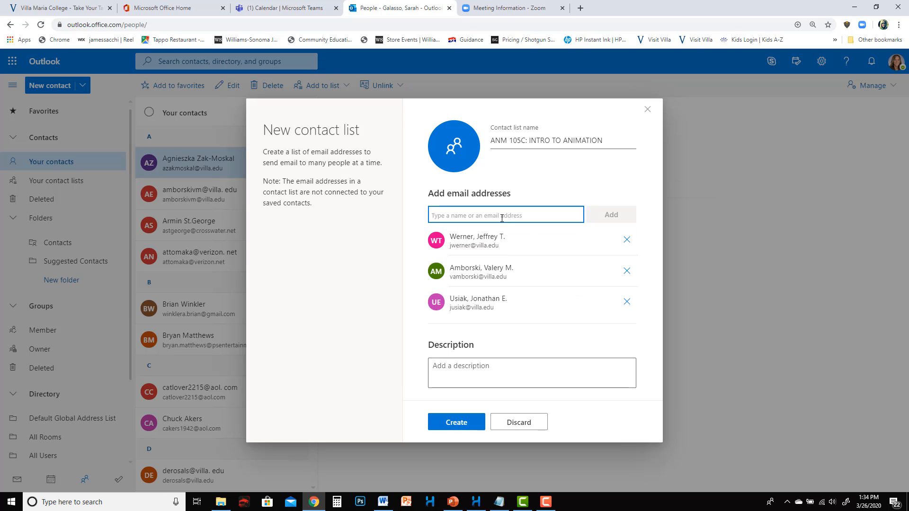
pyautogui.write('JJO')
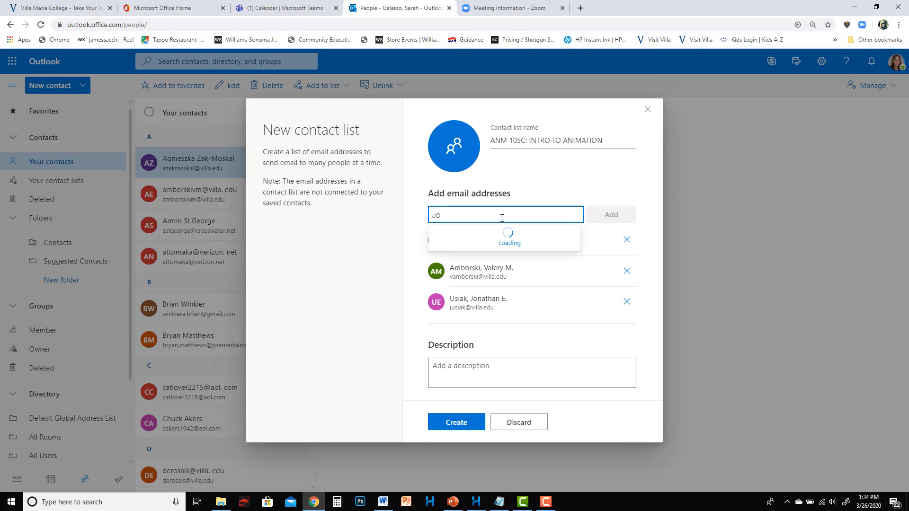
pyautogui.write('OE')
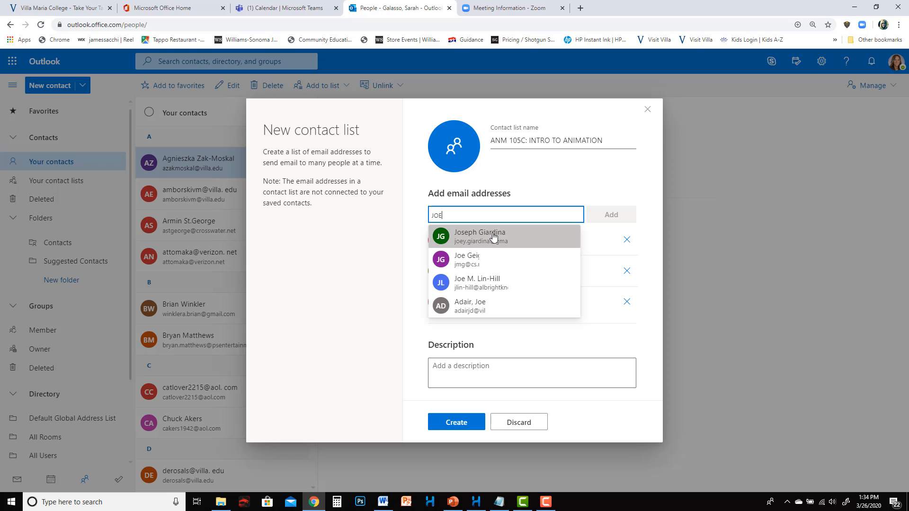
pyautogui.click(497, 237)
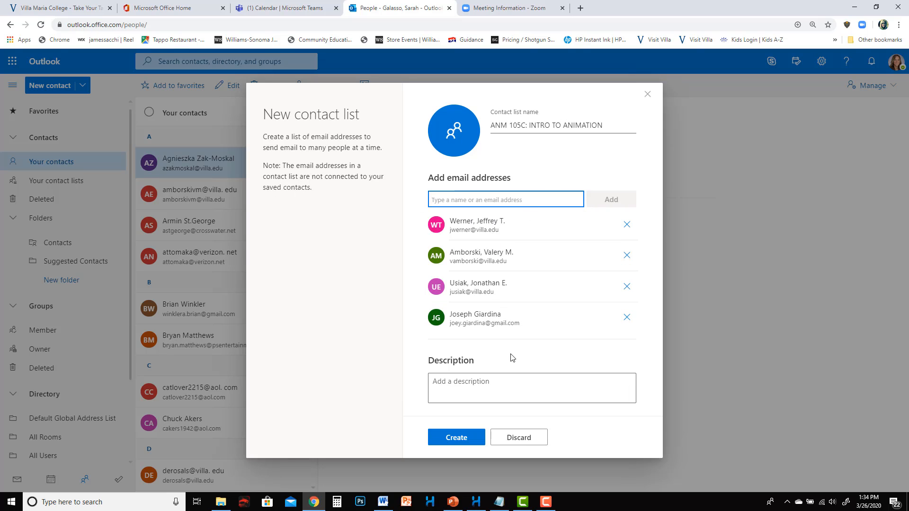
# Step: Enter the description "Email list for ANM 105C" and create the contact list
pyautogui.click(487, 393)
pyautogui.write('eMAIL')
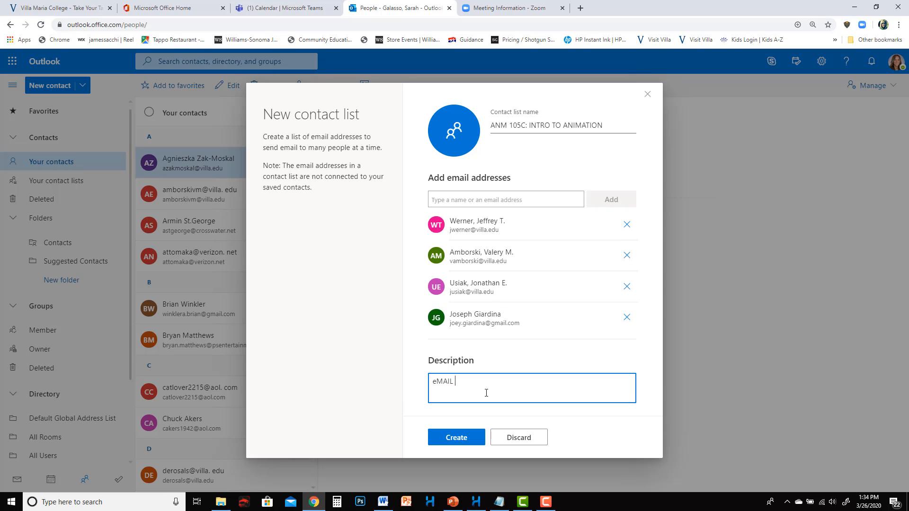
pyautogui.press('BackSpace')
pyautogui.press('BackSpace')
pyautogui.press('BackSpace')
pyautogui.press('BackSpace')
pyautogui.press('BackSpace')
pyautogui.write('Email list for ANM 105C')
pyautogui.click(461, 438)
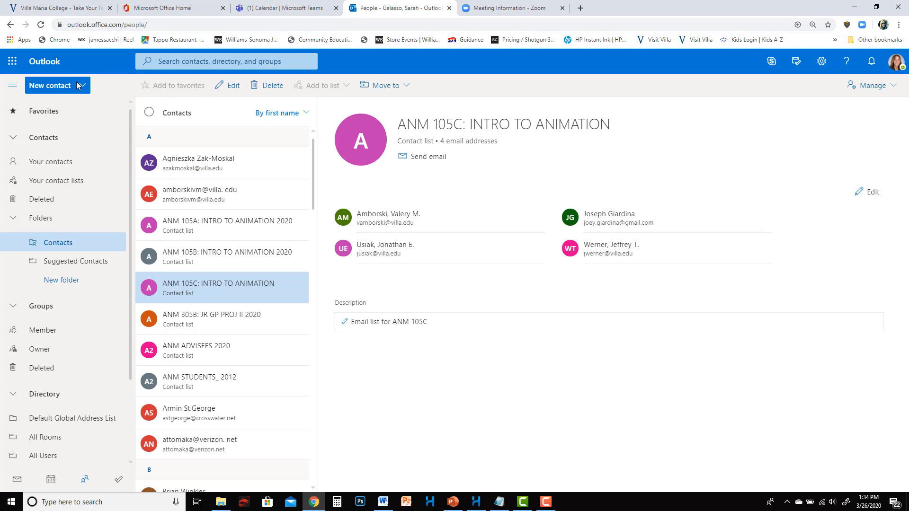
# Step: Start a new event in the Outlook calendar and invite the ANM 105C: INTRO TO ANIMATION contact list
pyautogui.click(13, 62)
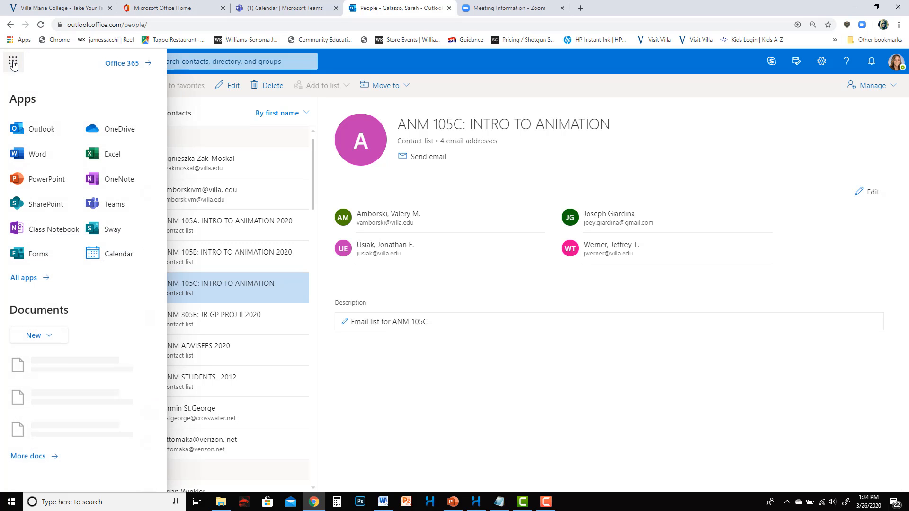
pyautogui.click(108, 256)
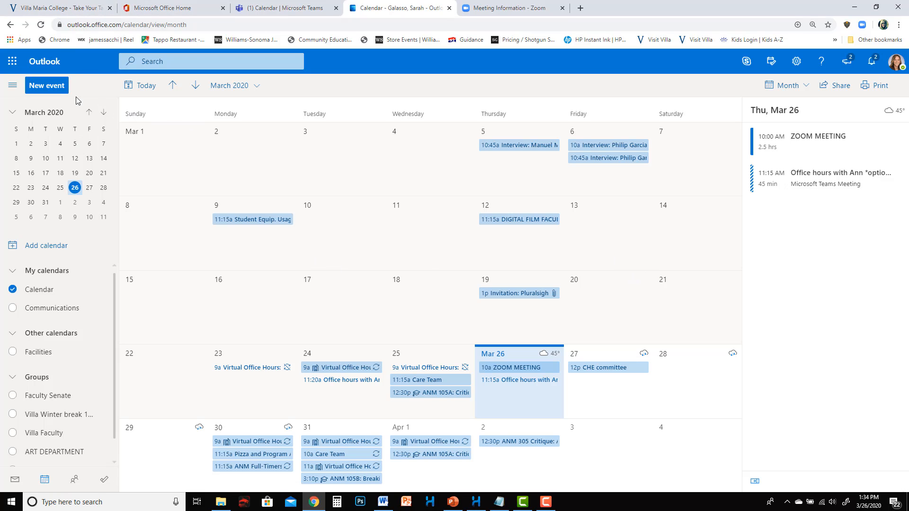
pyautogui.click(47, 85)
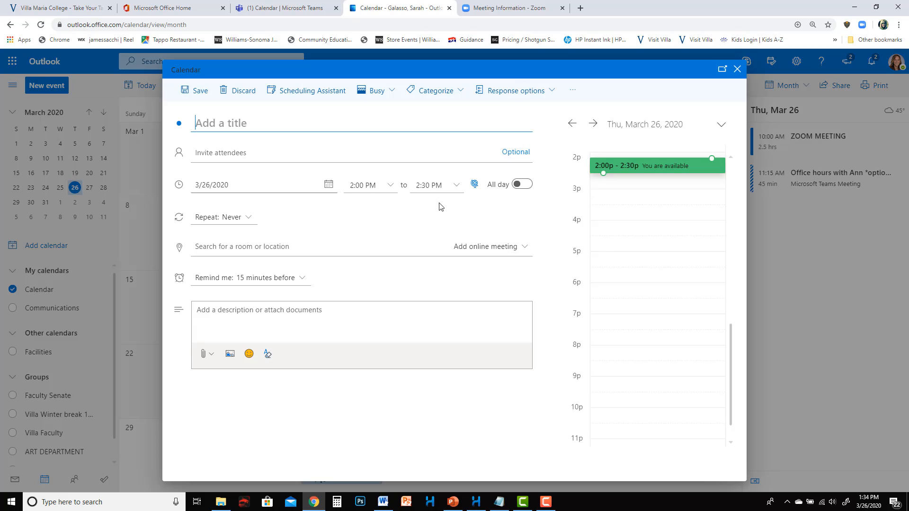
pyautogui.click(225, 152)
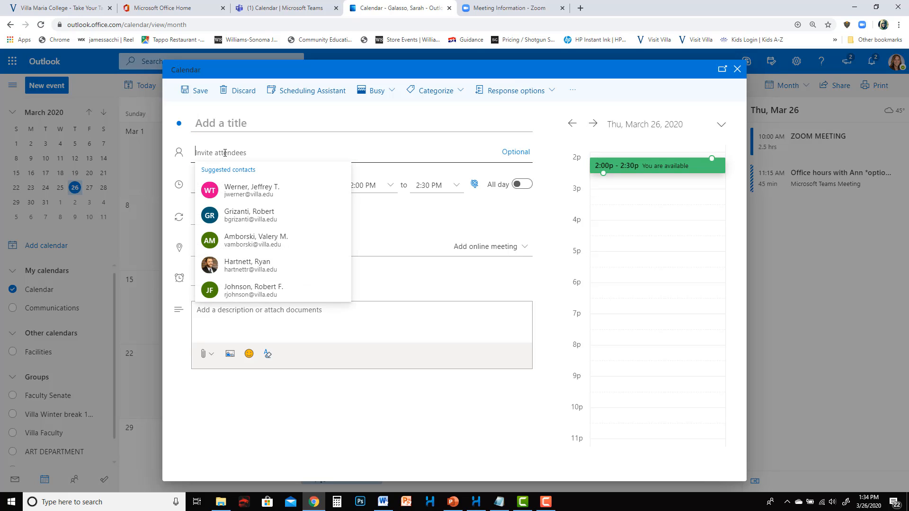
pyautogui.write('ANM')
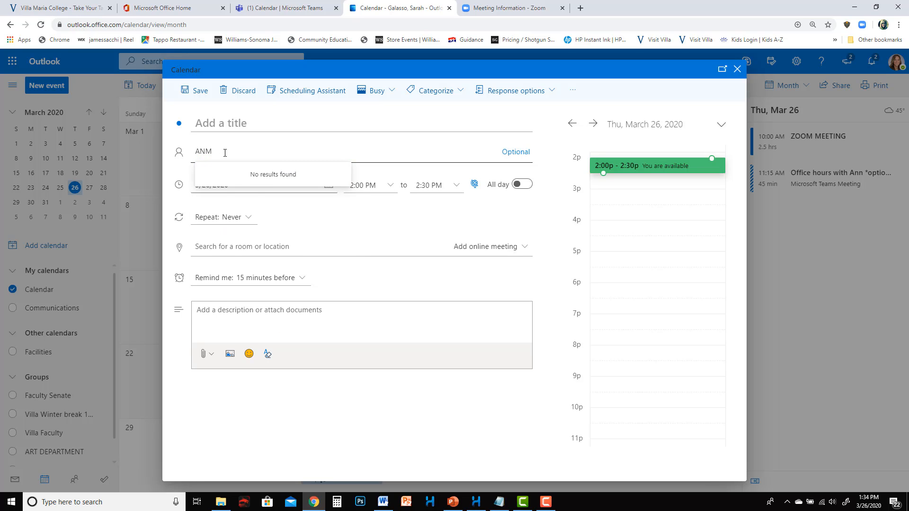
pyautogui.click(240, 176)
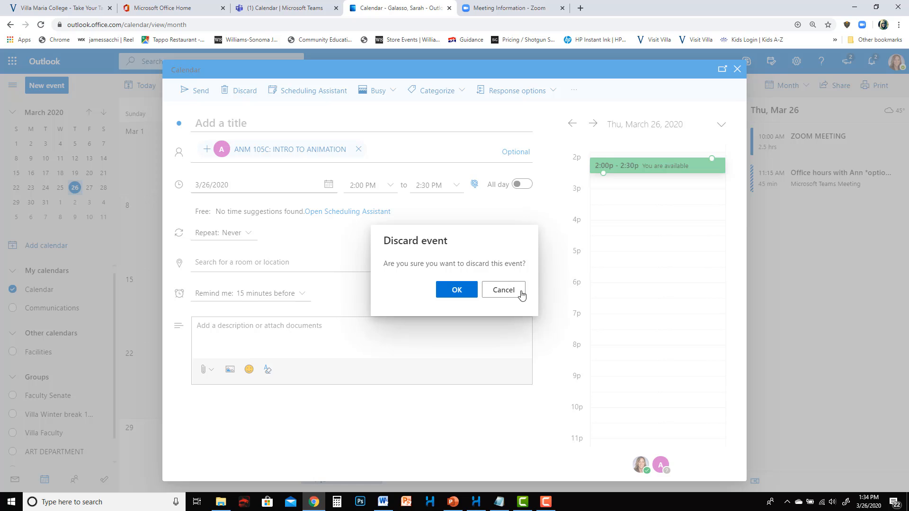
# Step: Close the new event form and discard the untitled event
pyautogui.click(504, 290)
pyautogui.click(738, 71)
pyautogui.click(462, 290)
# Step: Review the ANM 105A meeting details in Zoom, and switch to the Microsoft Teams calendar to view the class meetings
pyautogui.click(492, 8)
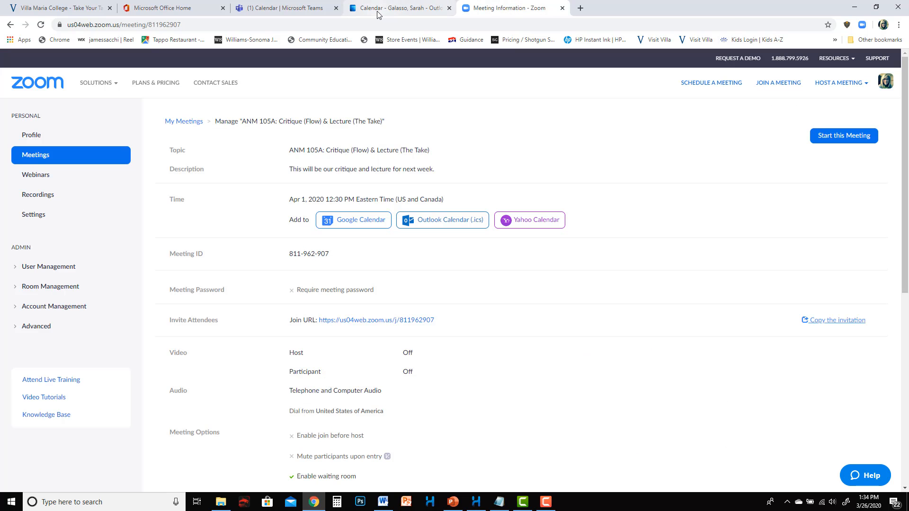
pyautogui.click(284, 8)
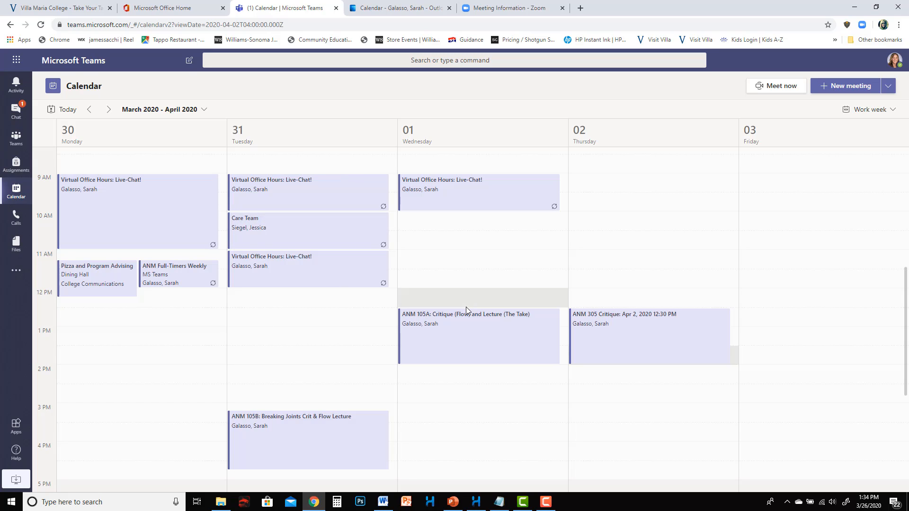